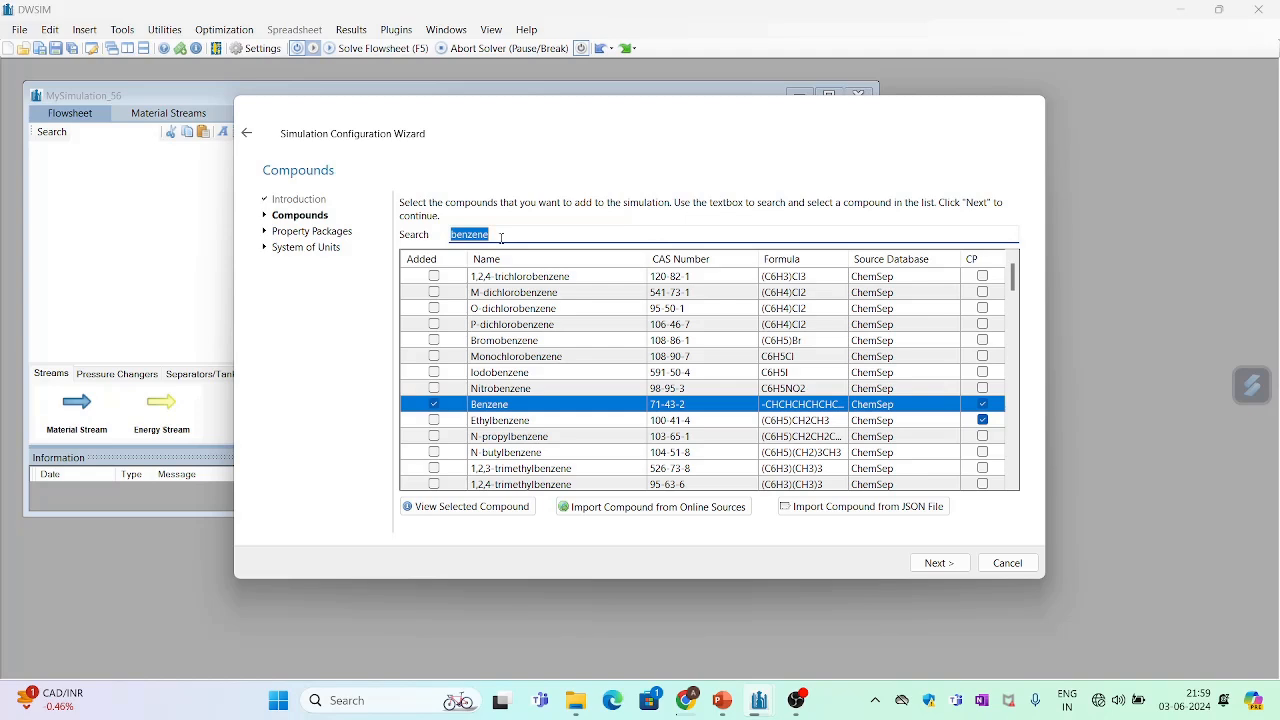
- Find toluene in the compound list, add Toluene to the simulation, and continue to the property packages
type("toluene")
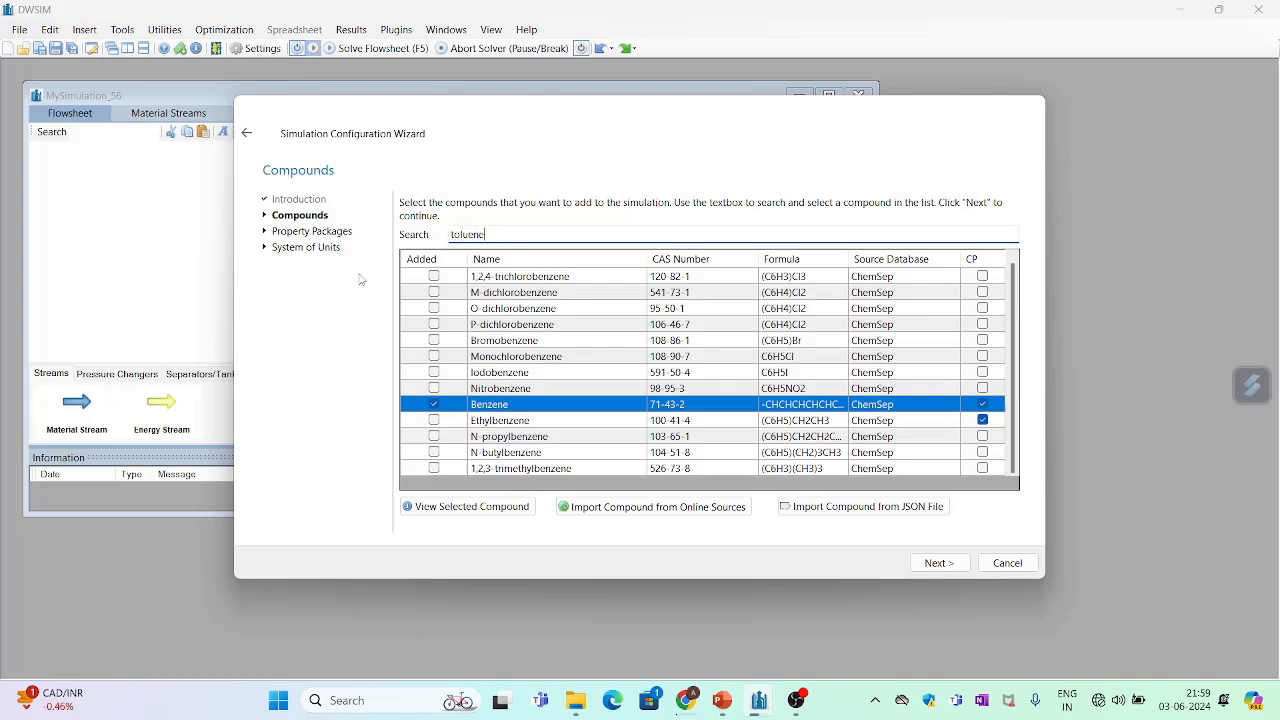
left_click(436, 276)
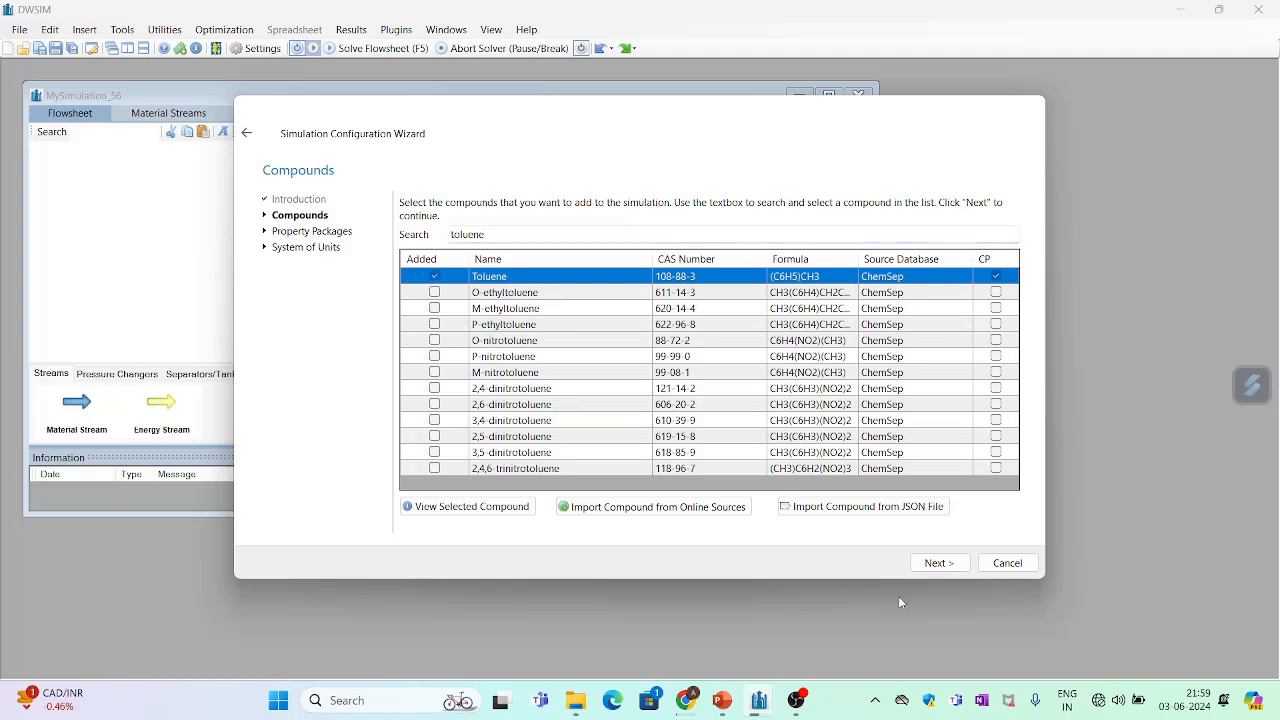
left_click(940, 564)
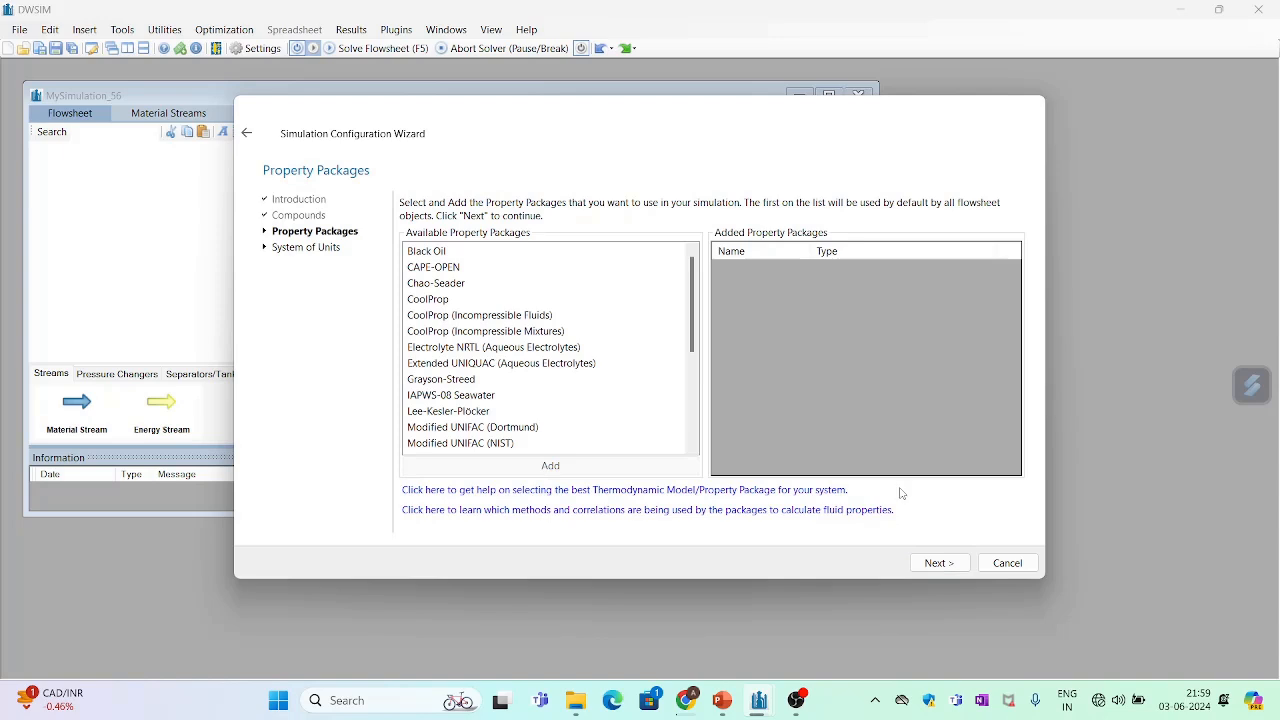
- Add the Raoult's Law property package to the simulation and proceed to the system of units
left_click_drag(692, 313, 702, 397)
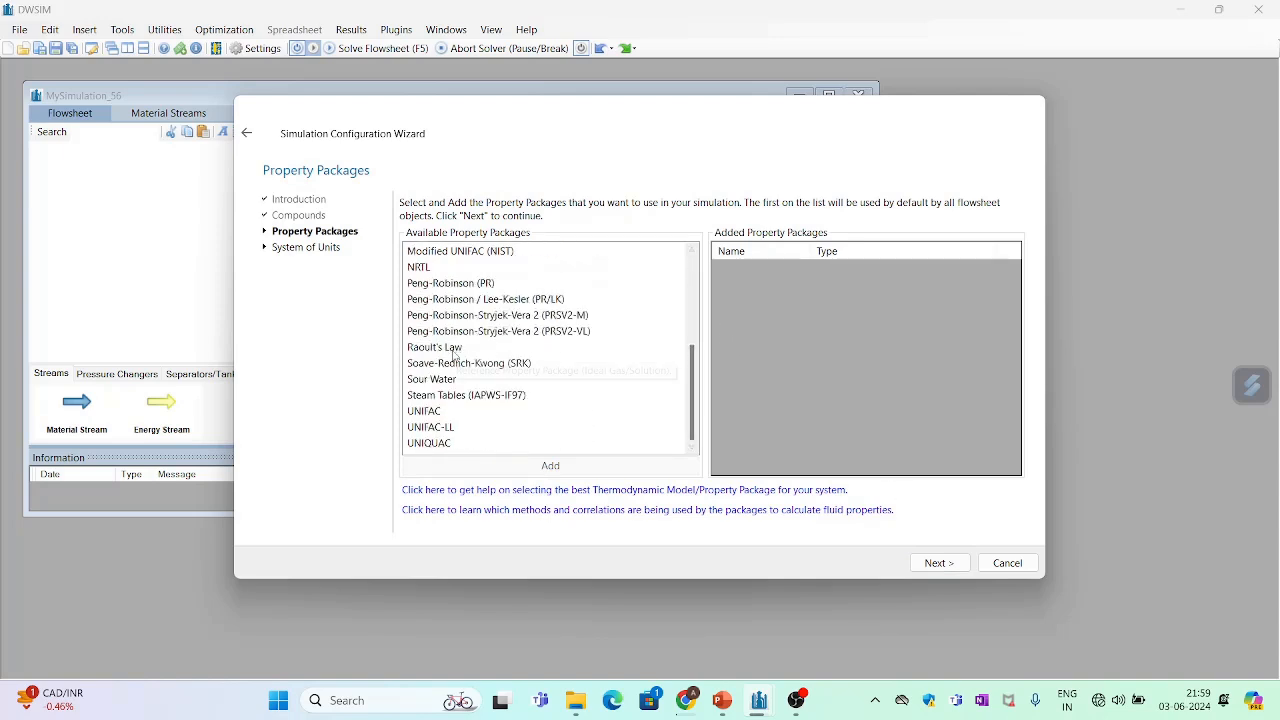
left_click(455, 348)
double_click(455, 349)
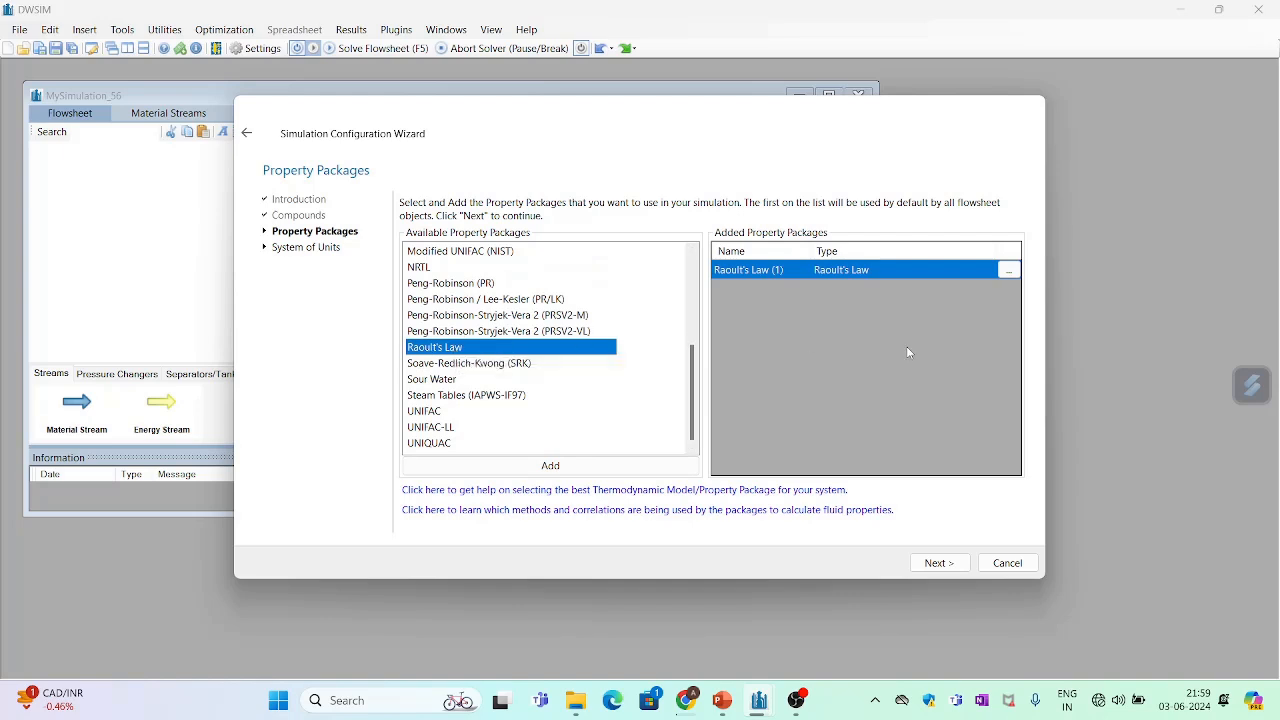
left_click(936, 563)
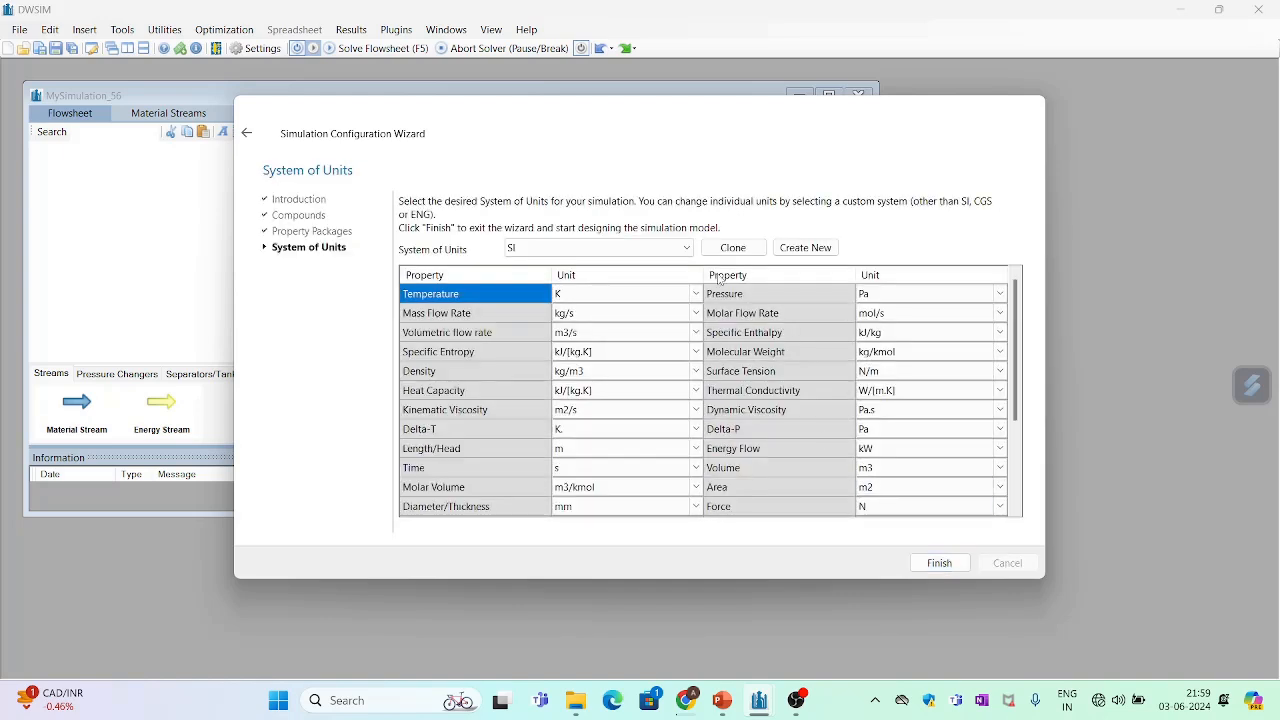
- Select the C5 system of units with pressure in atm and finish the configuration wizard
left_click(686, 248)
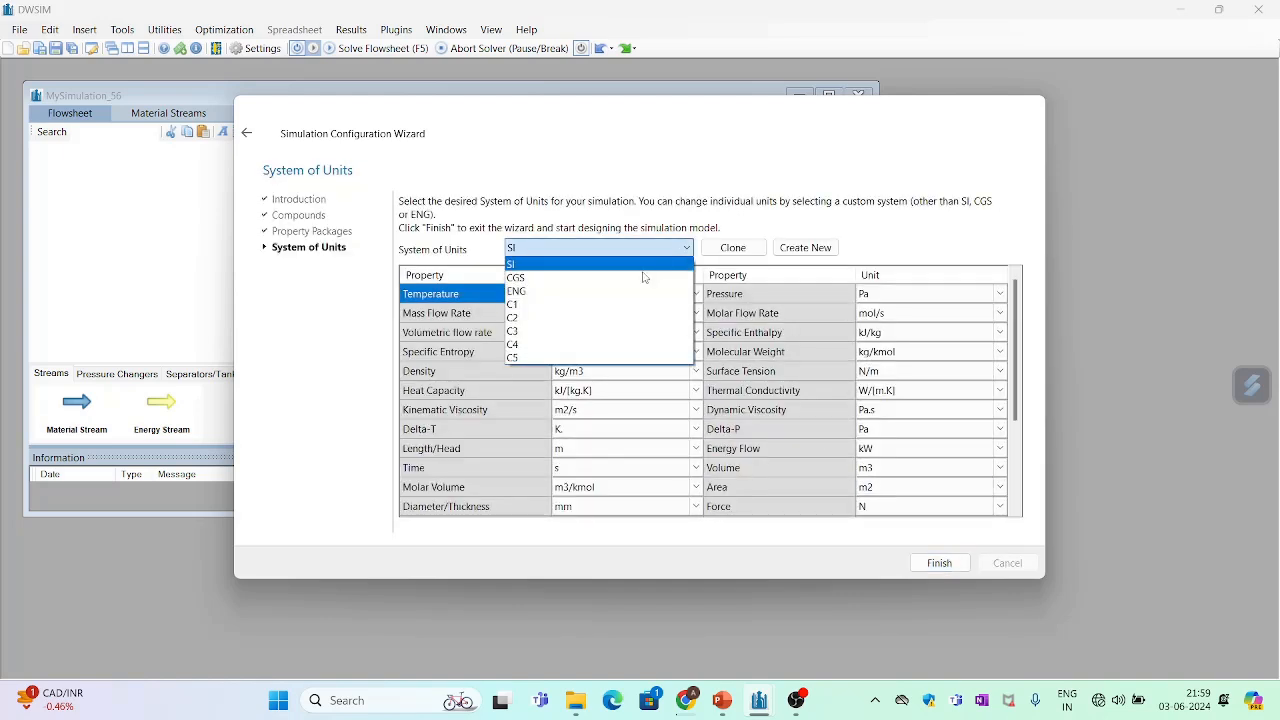
left_click(552, 357)
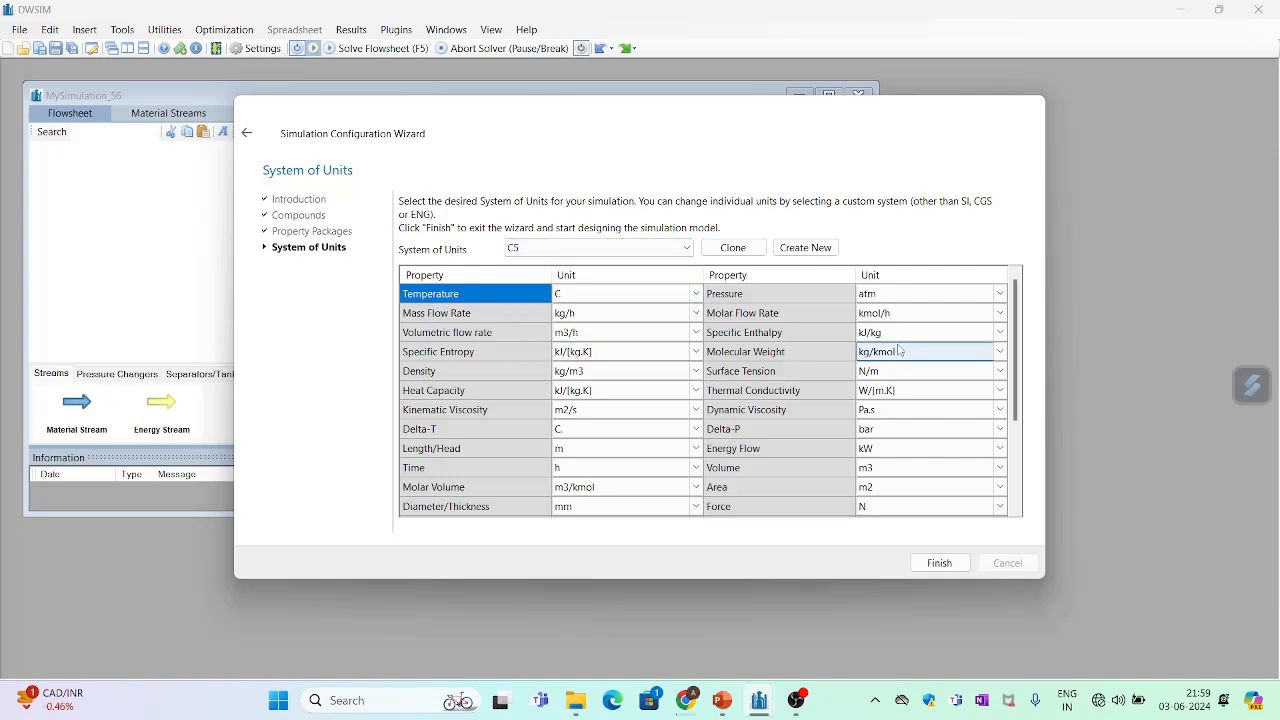
left_click(998, 296)
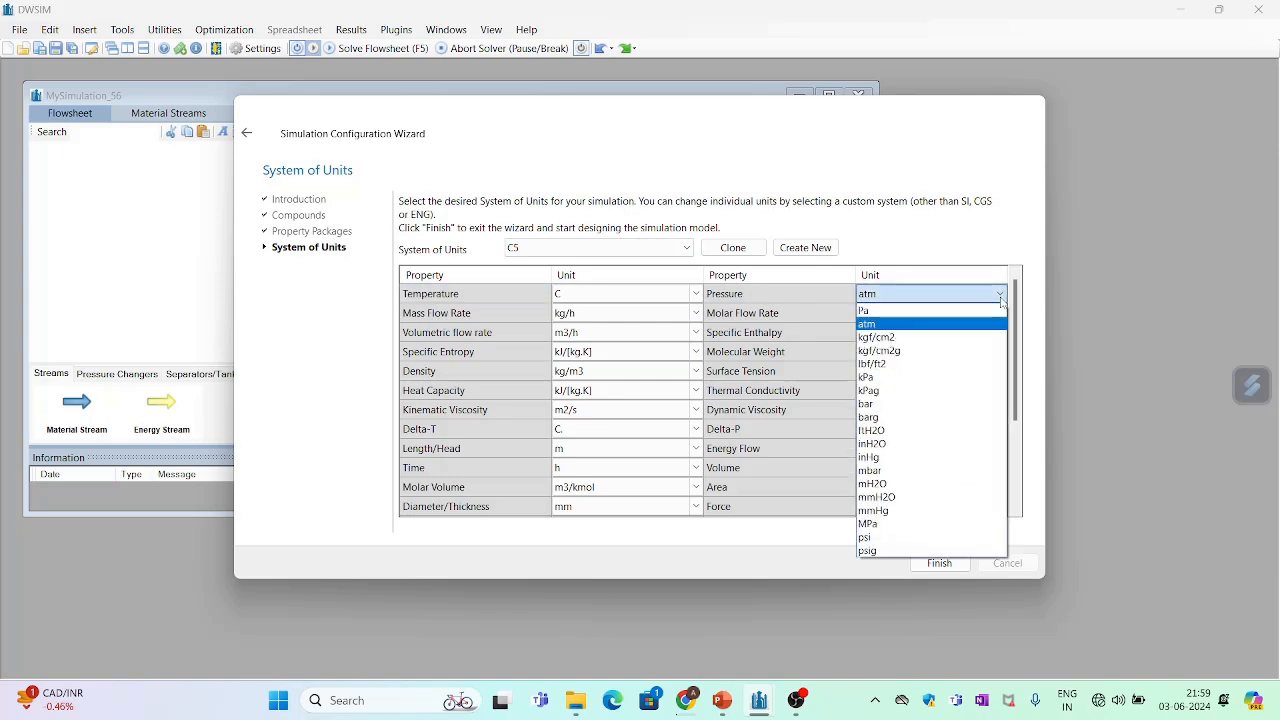
left_click(949, 324)
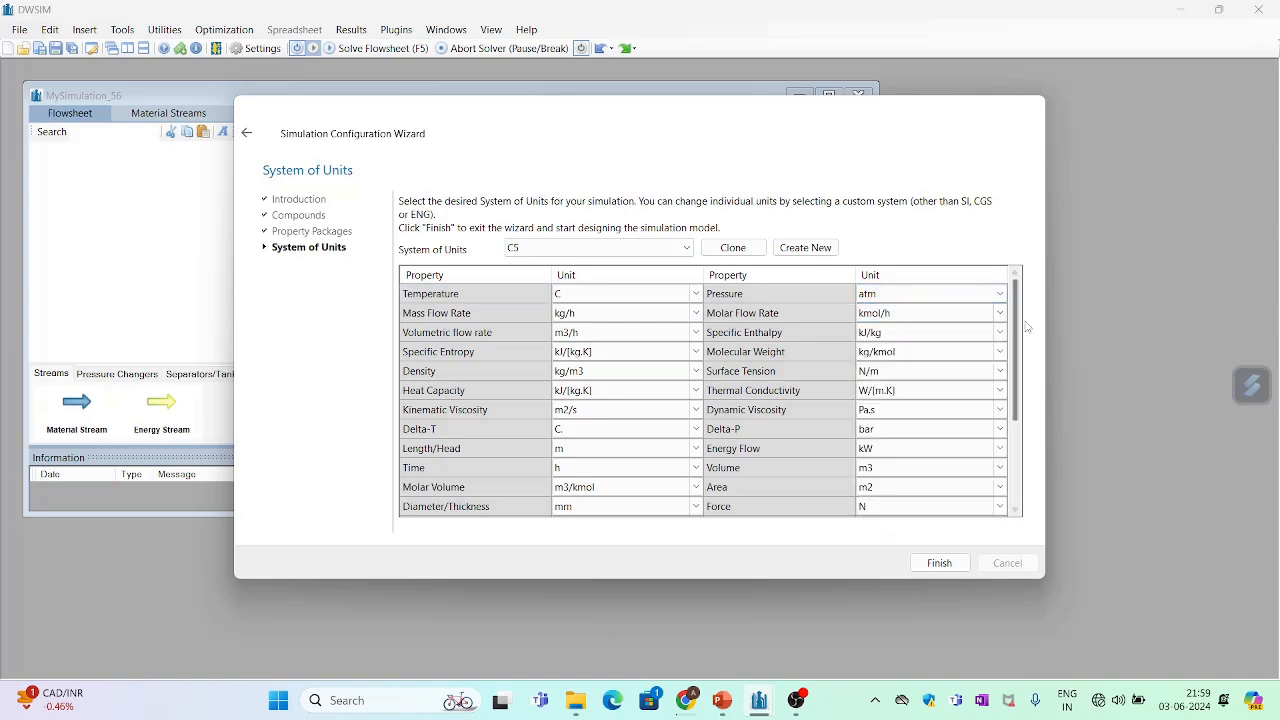
scroll(1018, 320, "down", 3)
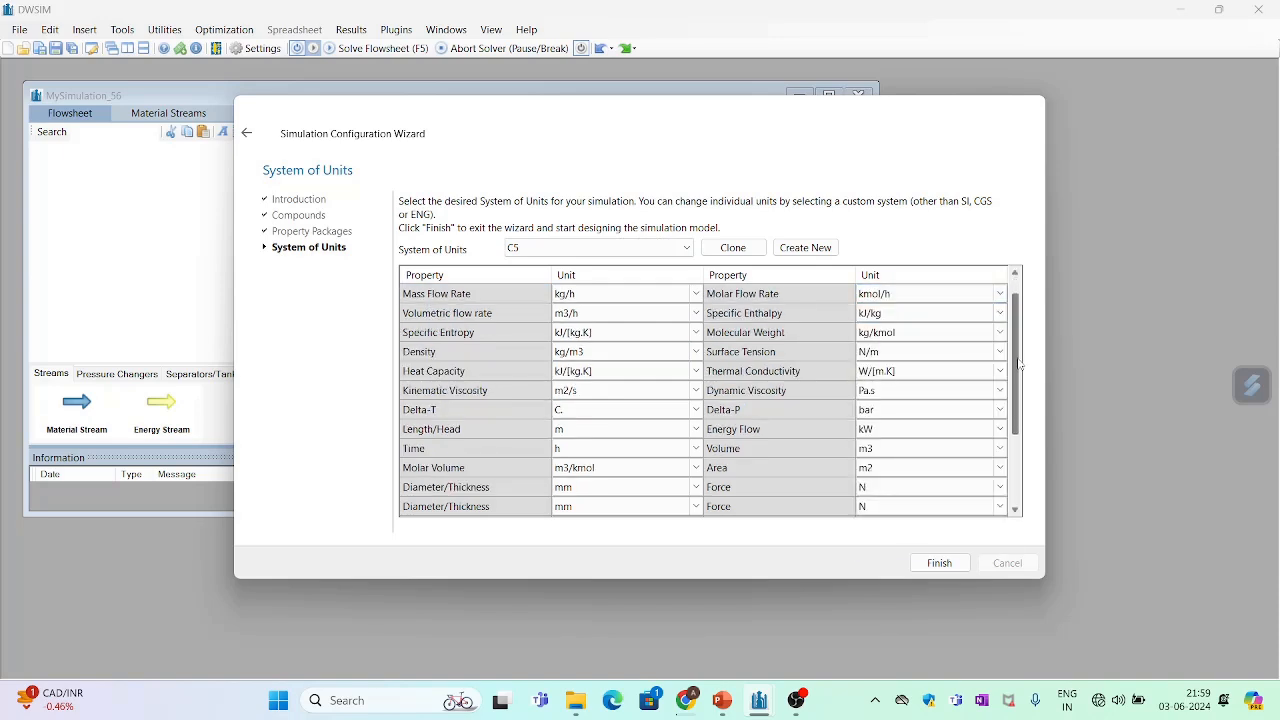
scroll(1015, 336, "up", 3)
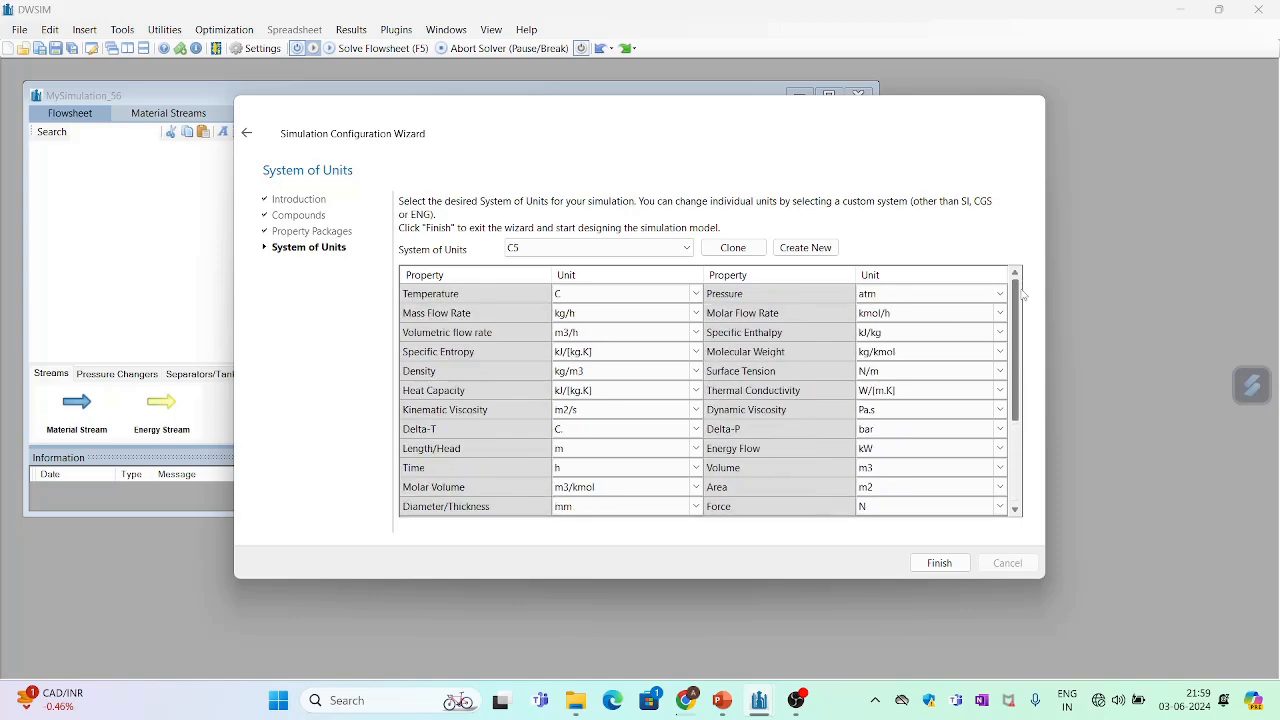
left_click(940, 563)
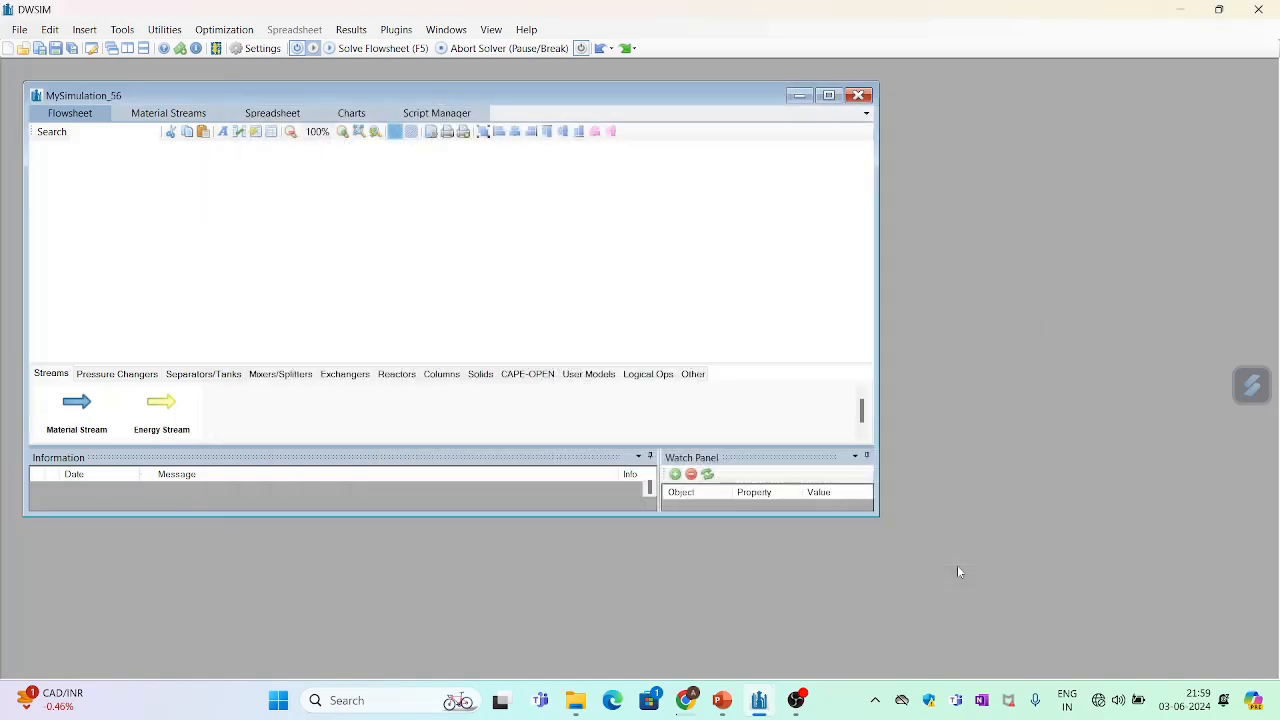
- Place a material stream in the maximized flowsheet window and rename it feed
left_click(830, 96)
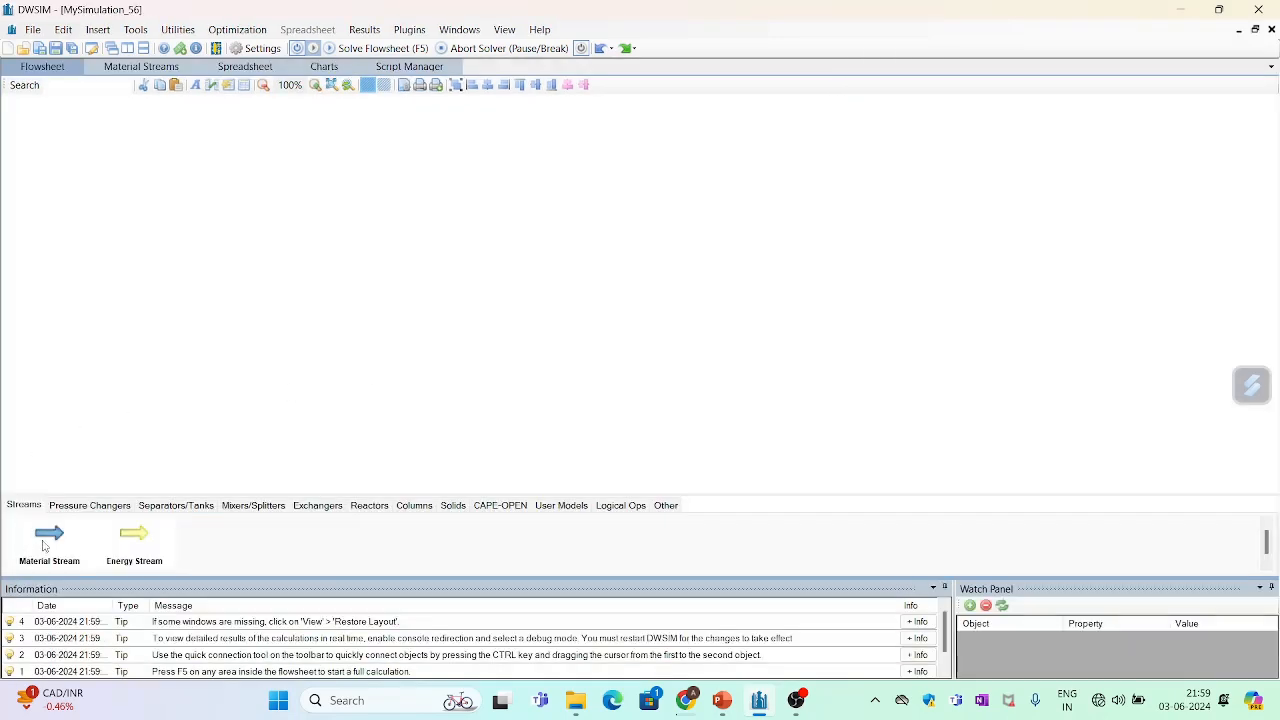
left_click_drag(56, 540, 201, 239)
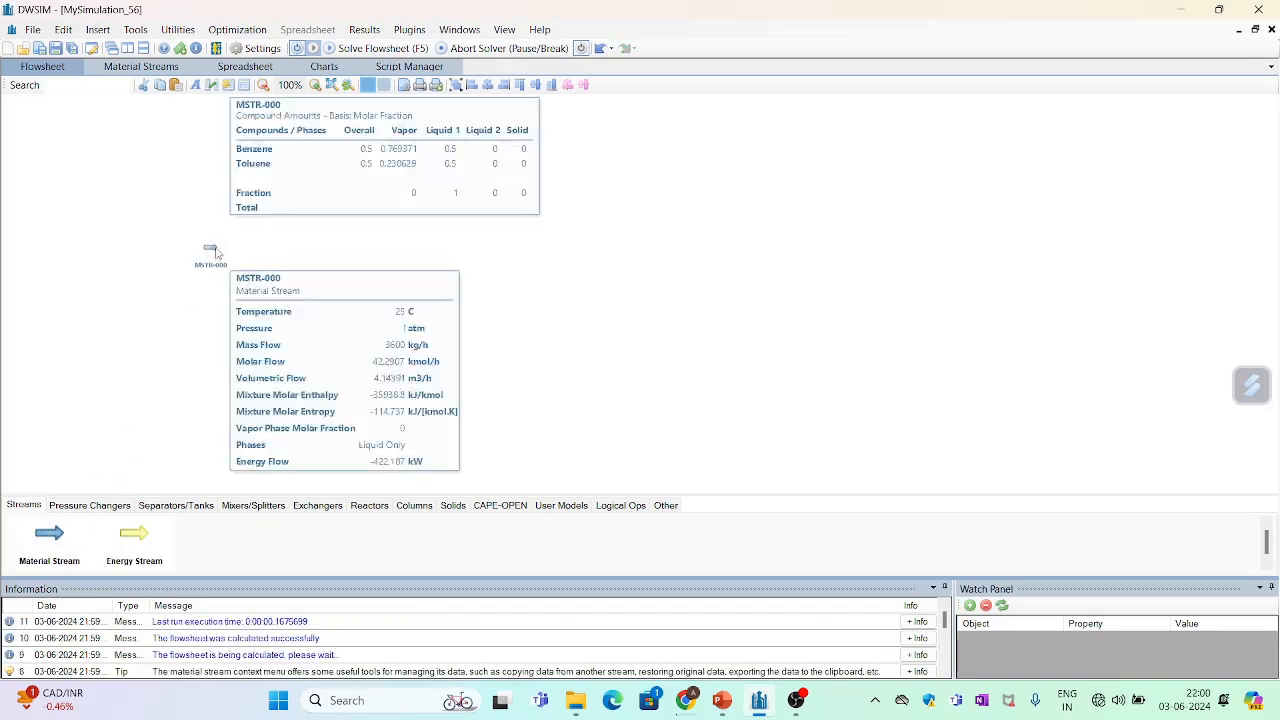
left_click(211, 252)
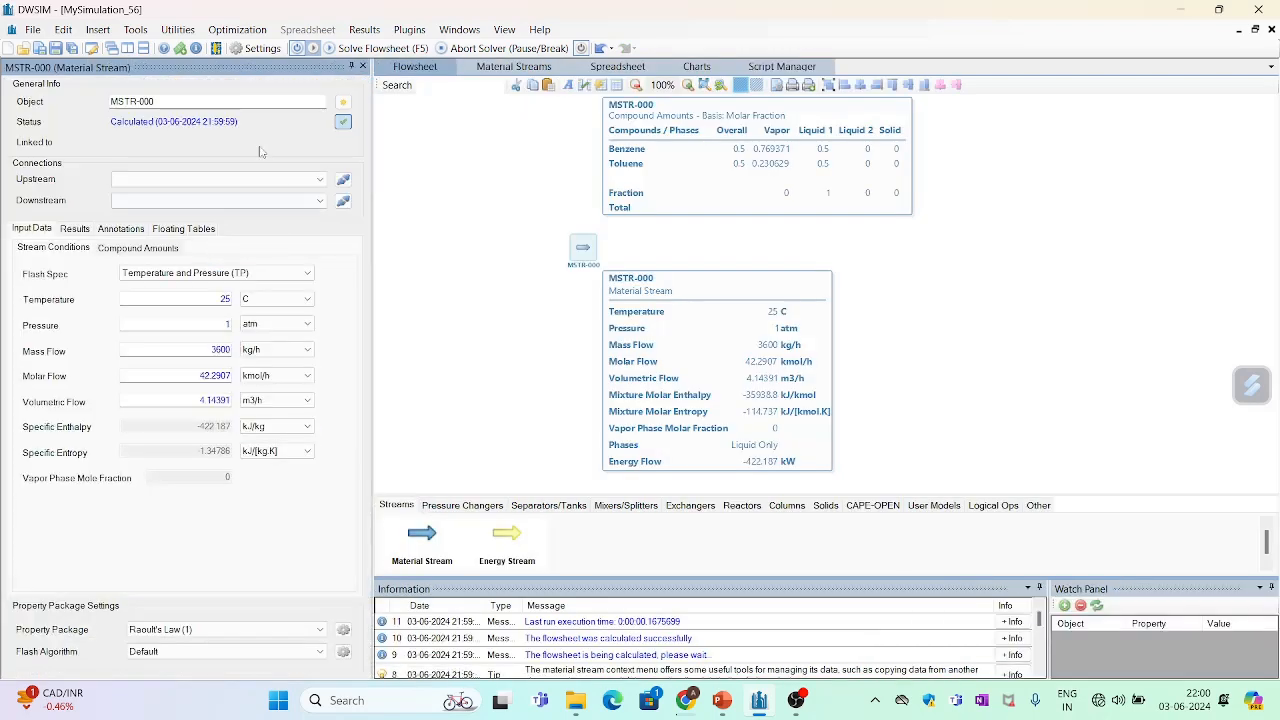
left_click(170, 101)
key("ctrl+a")
key("BackSpace")
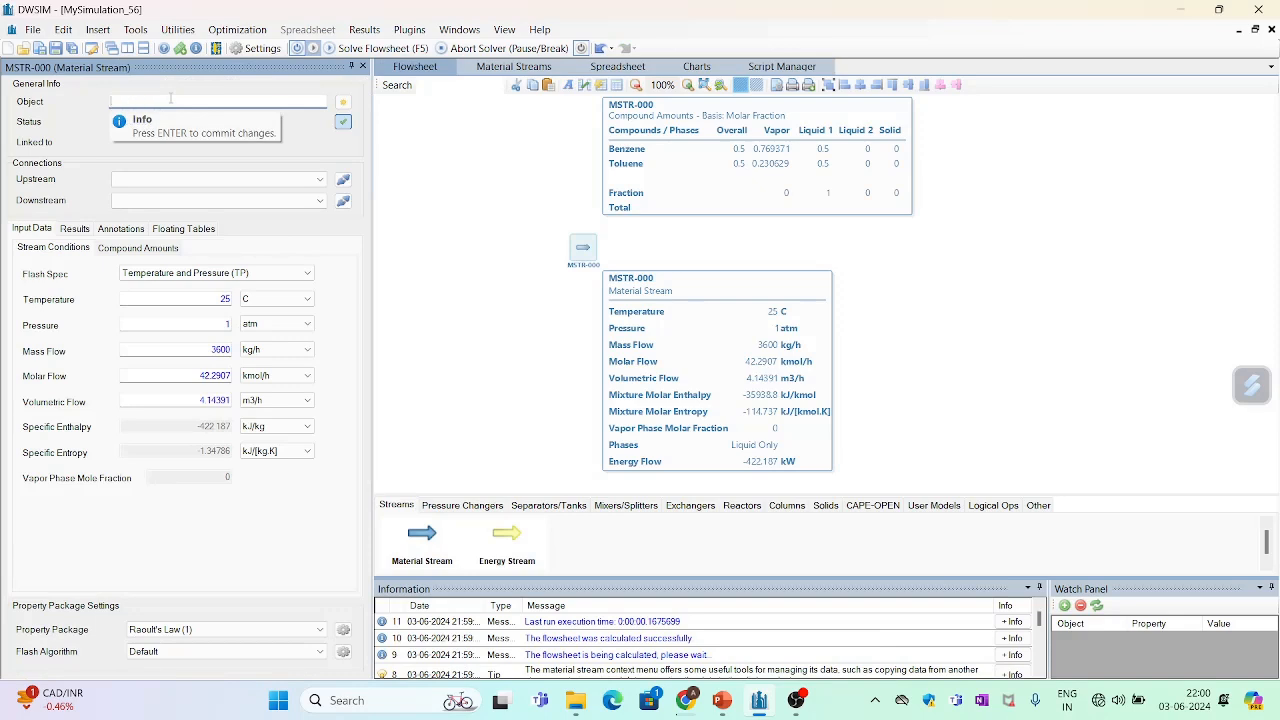
type("feee")
key("Return")
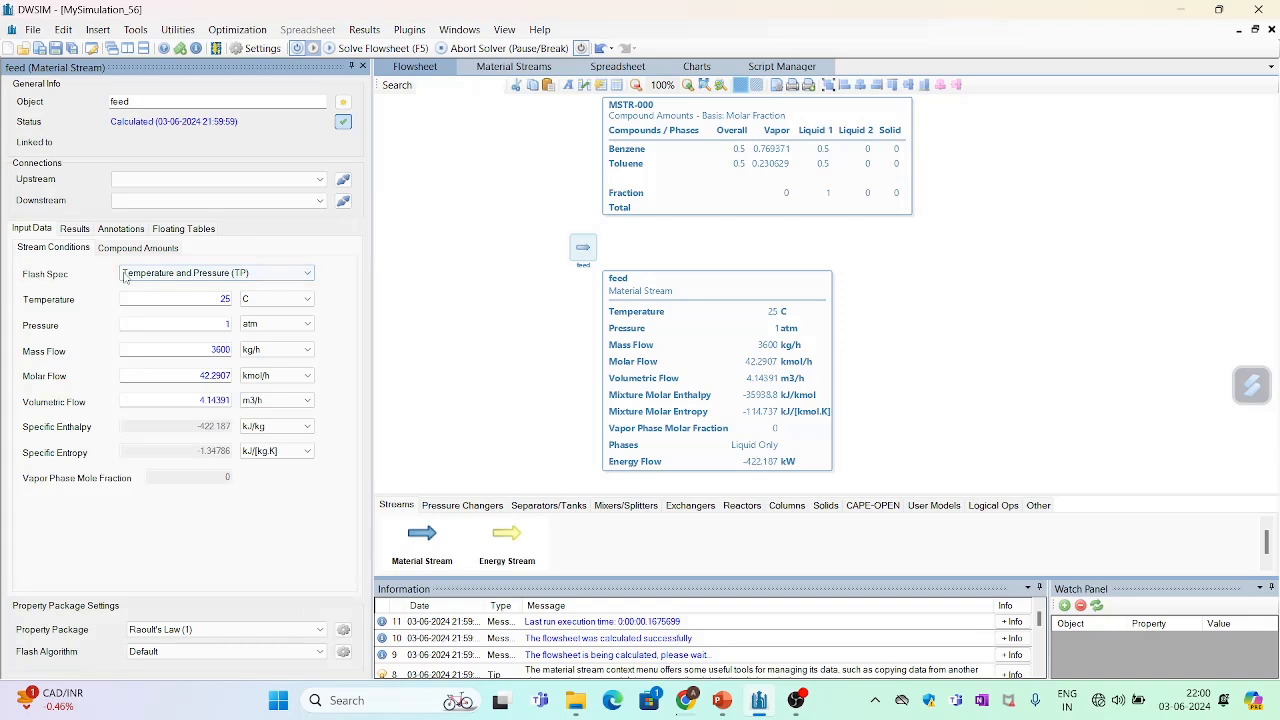
- Set the feed stream's flash specification to Pressure and Vapor Fraction (PVF)
left_click(291, 275)
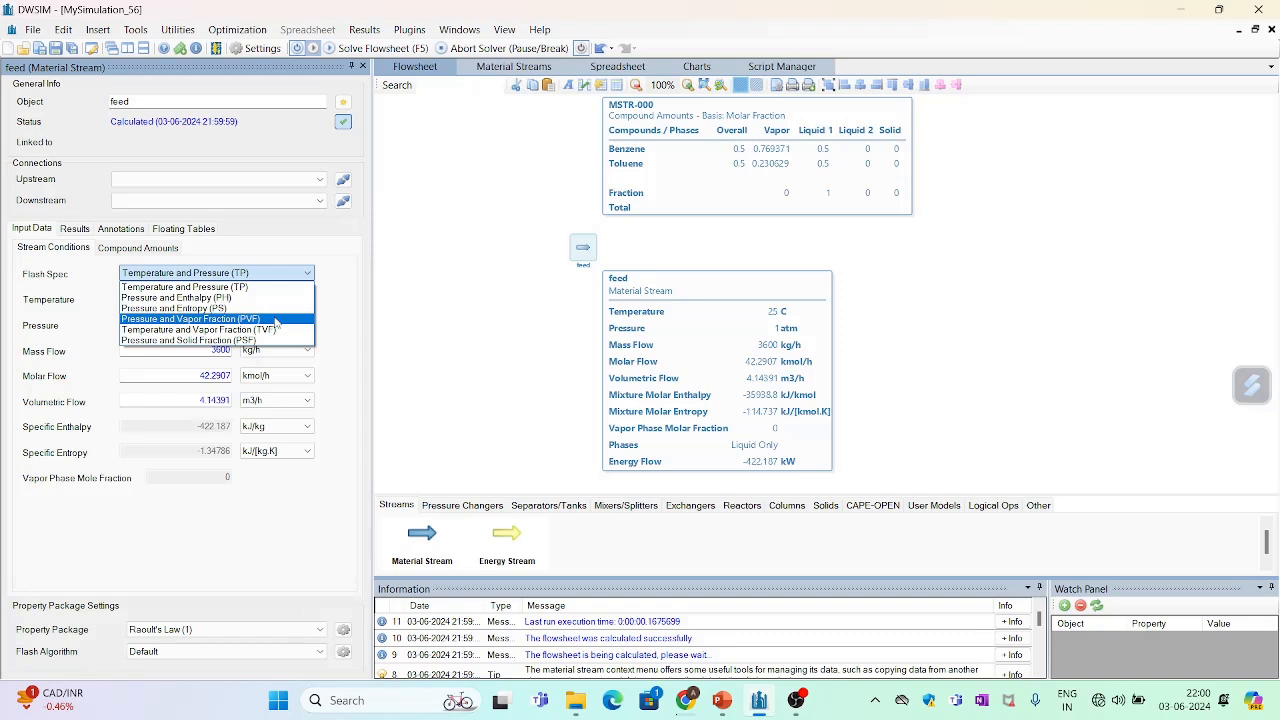
left_click(275, 321)
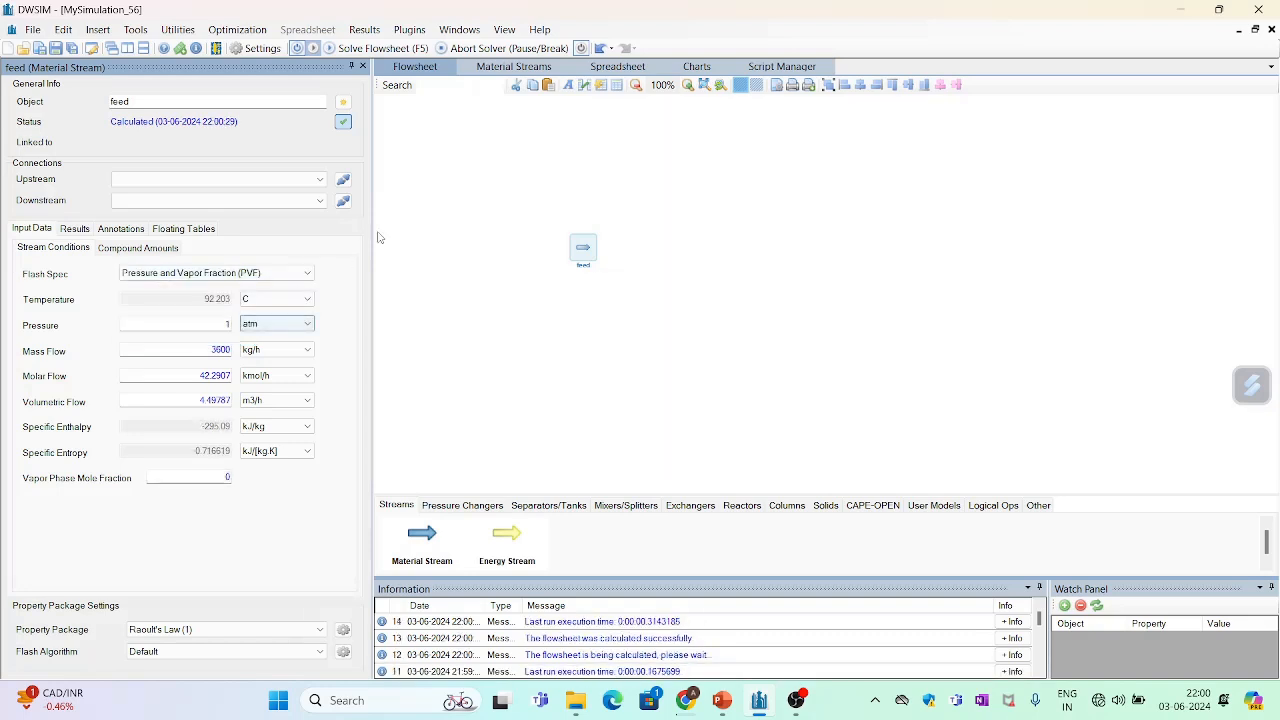
left_click(222, 327)
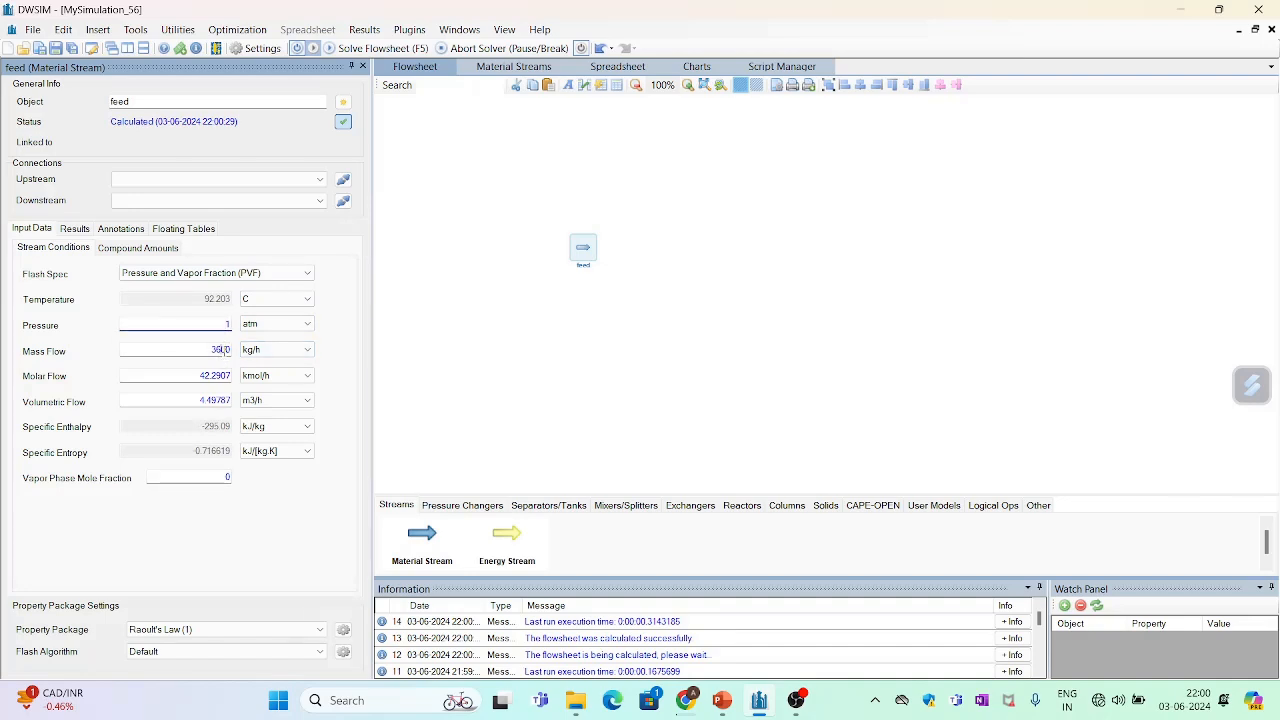
left_click(221, 349)
type("100")
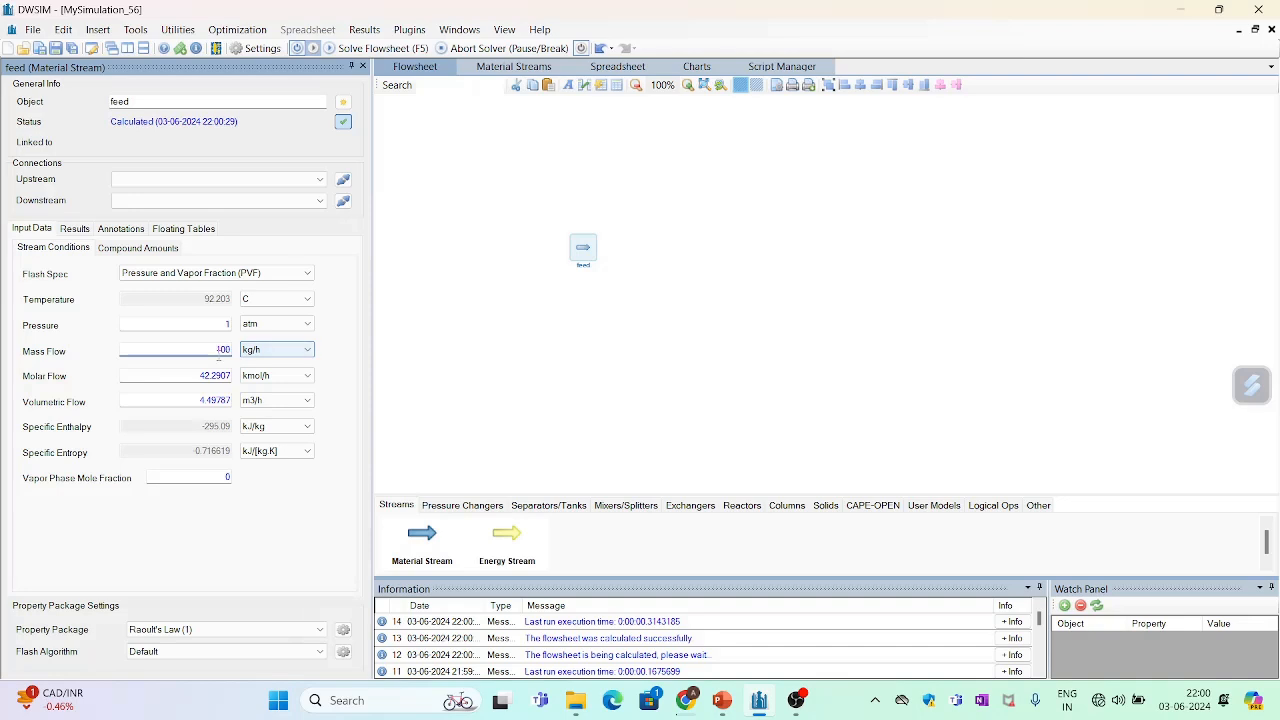
key("ctrl+z")
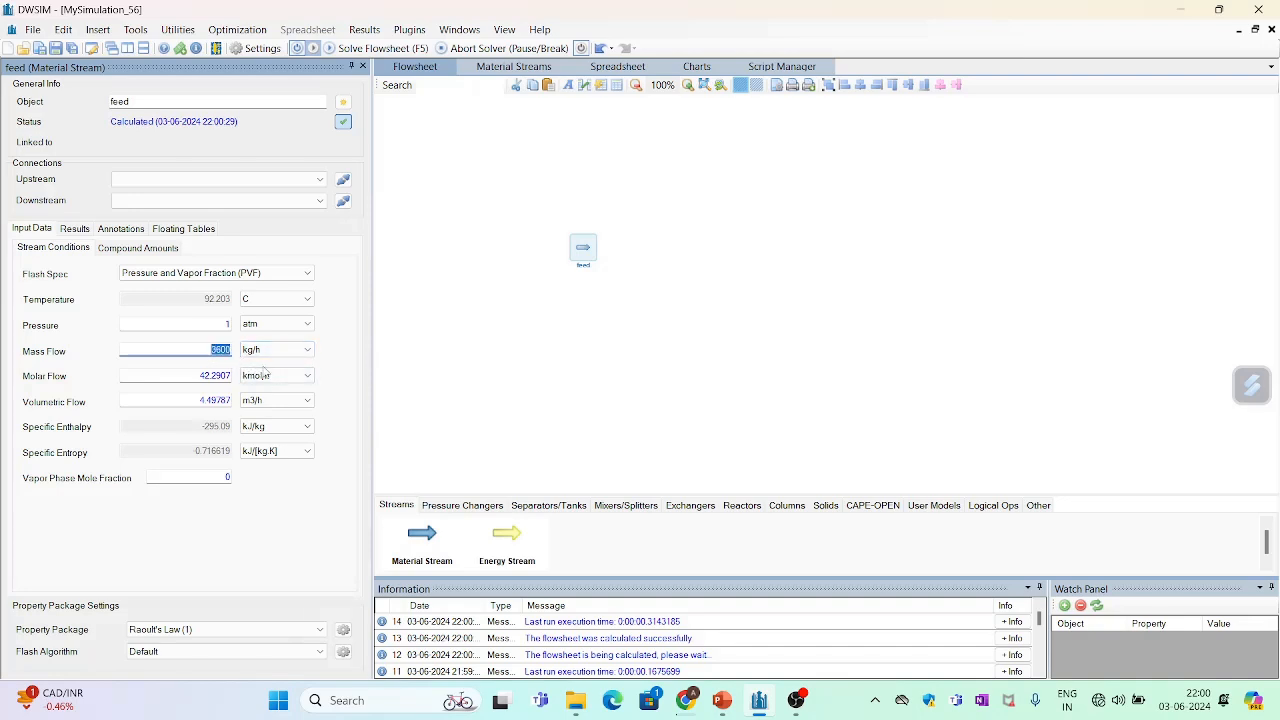
- Set the feed stream's molar flow to 100 kmol/h
left_click(304, 379)
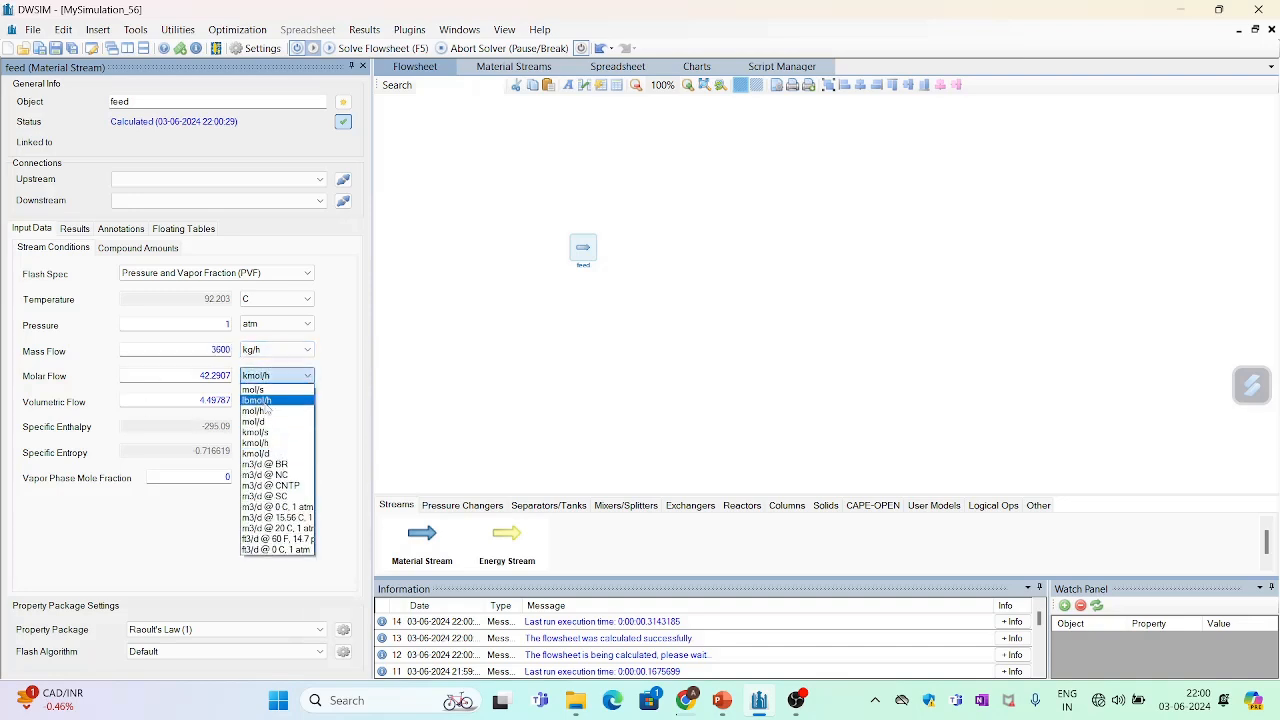
left_click(210, 380)
double_click(215, 374)
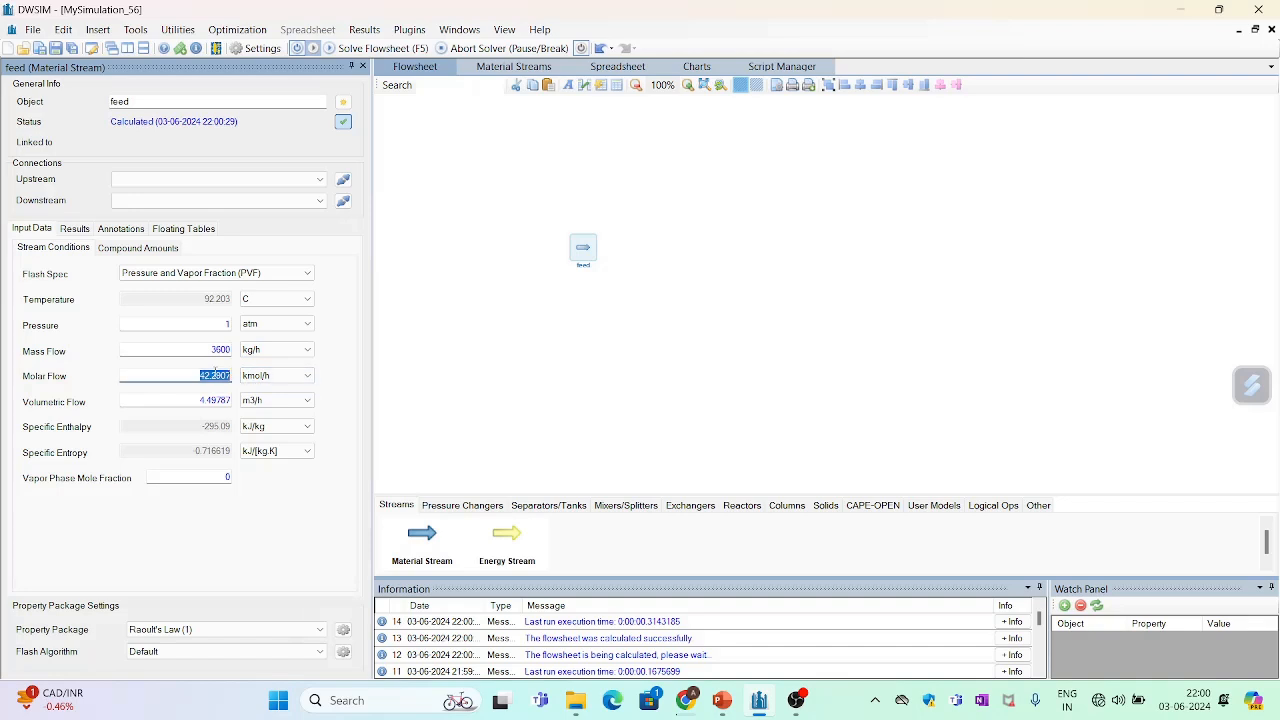
type("100")
key("Return")
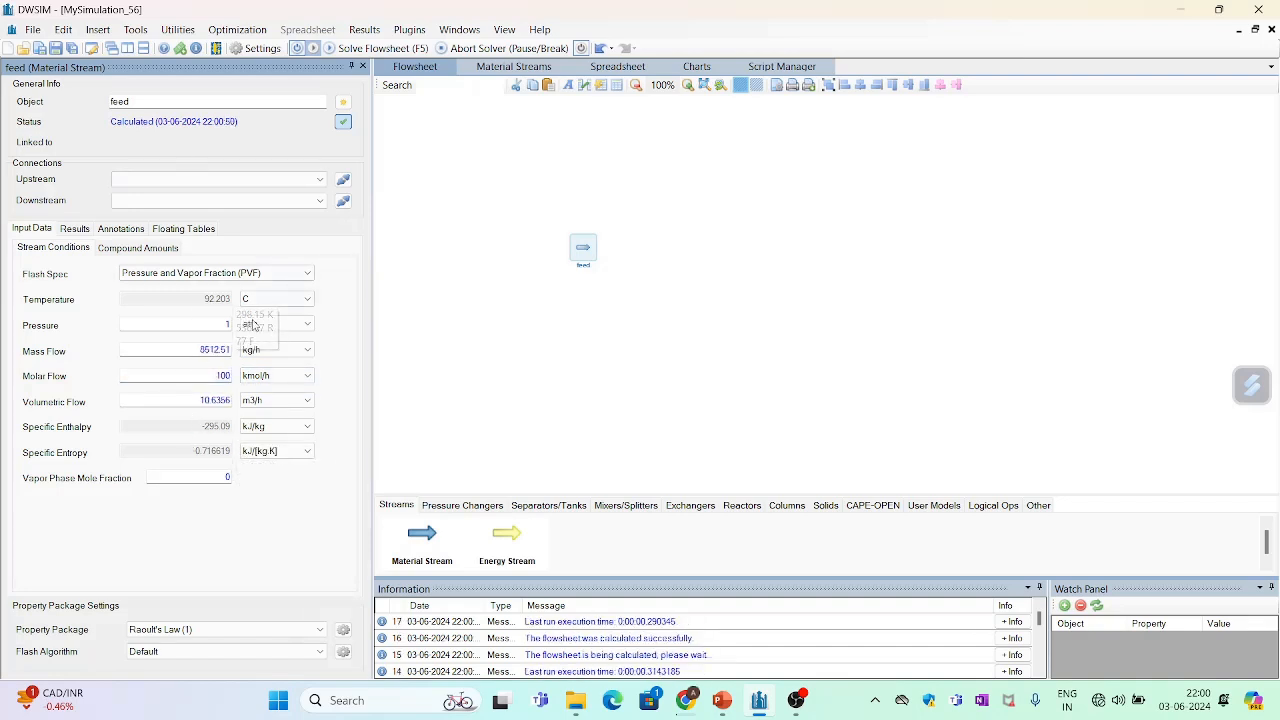
- Set the feed's mole fractions to 0.4 benzene and 0.6 toluene and accept the changes
left_click(141, 250)
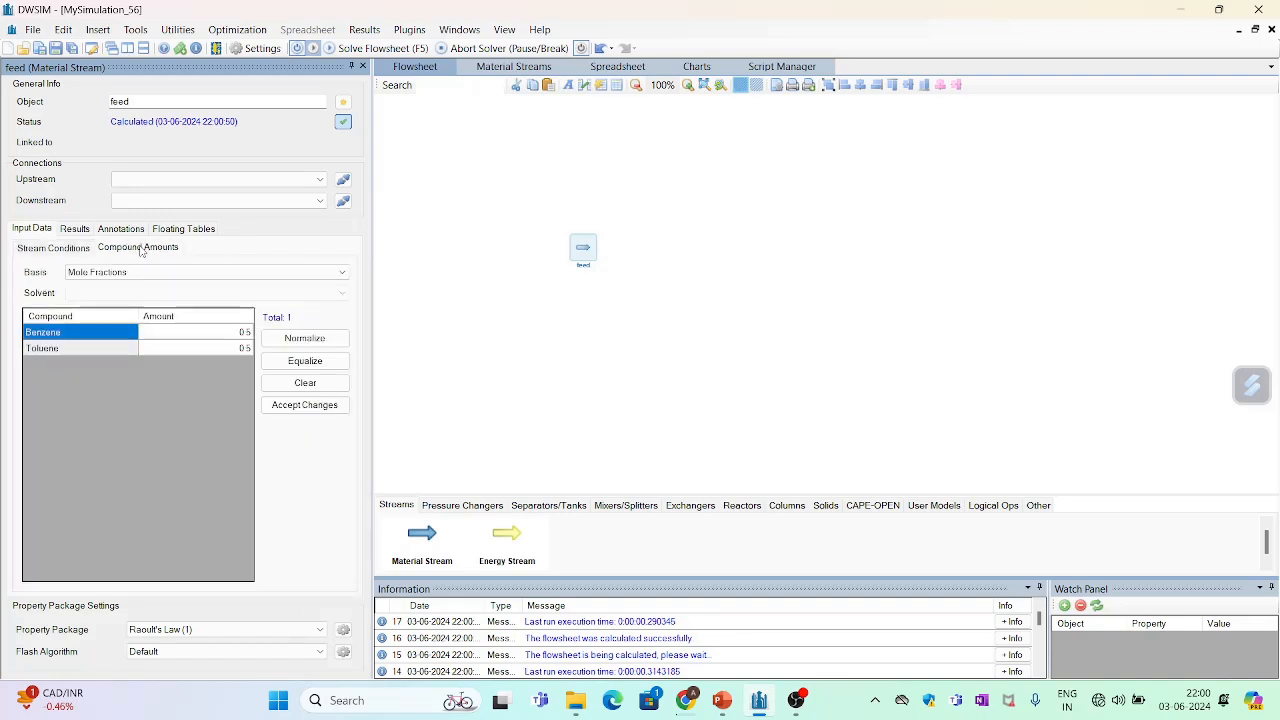
left_click(244, 334)
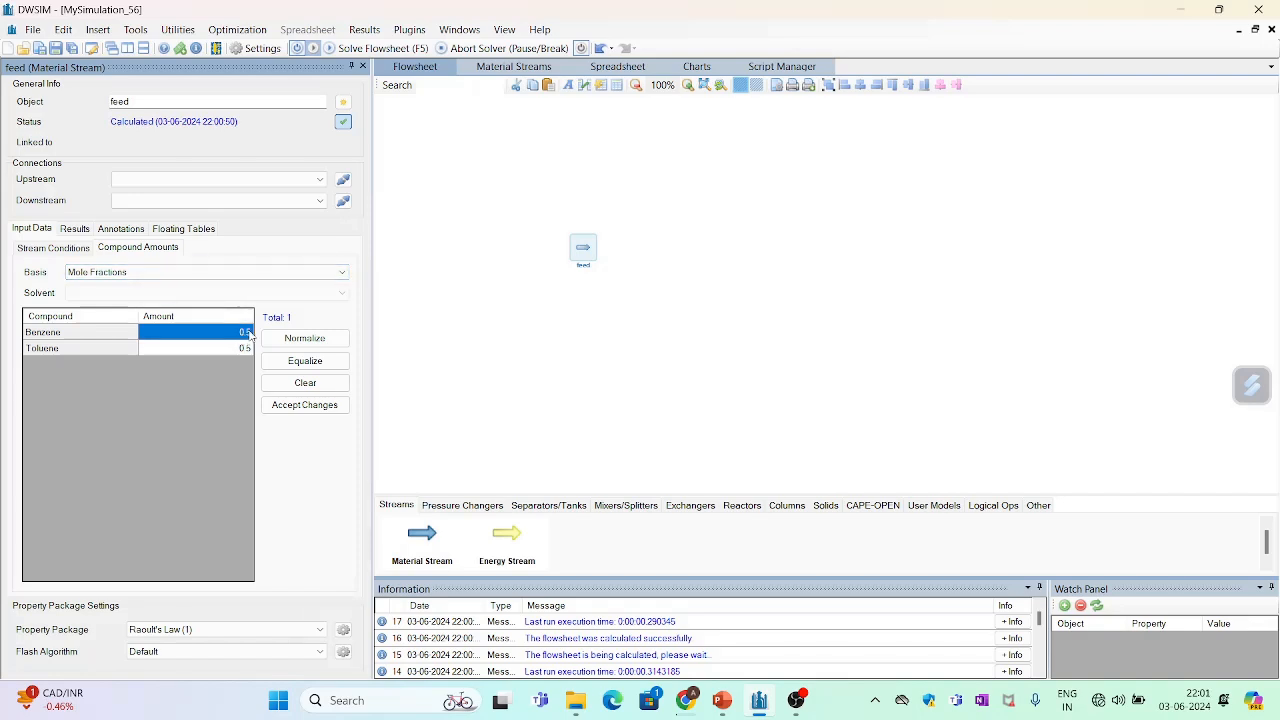
type("0")
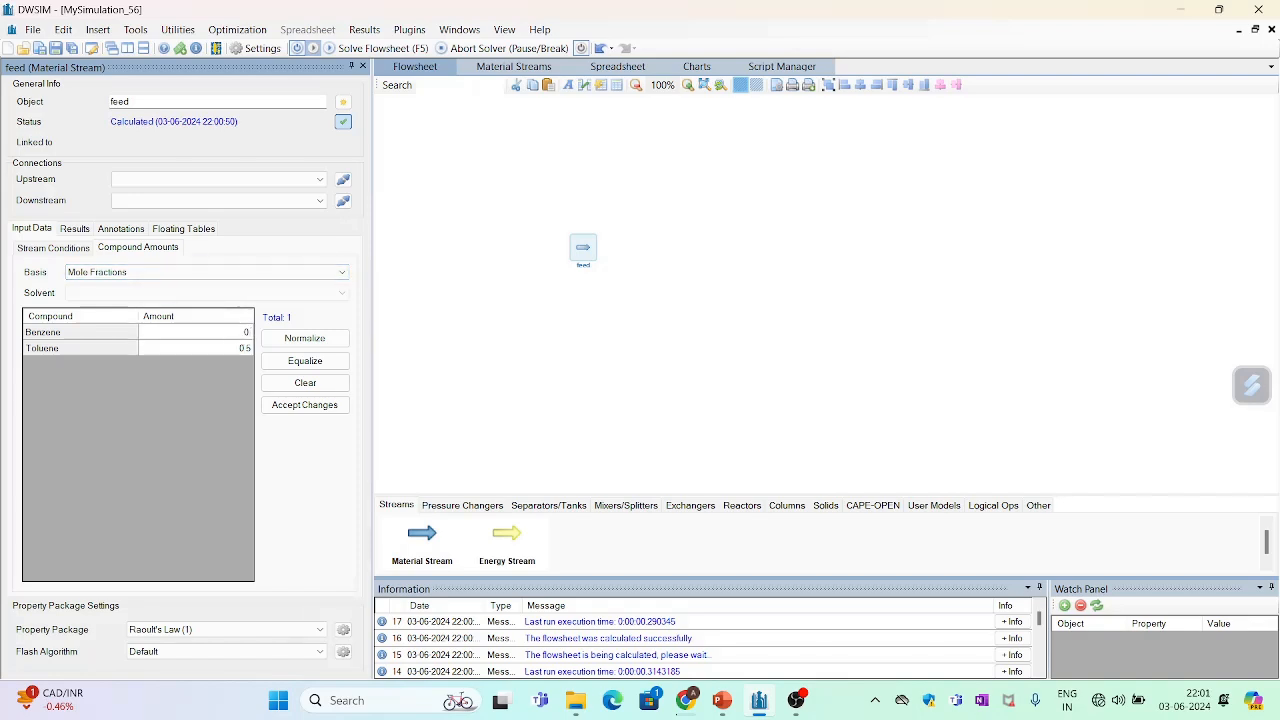
type(".4")
key("Return")
type("0.6")
key("Return")
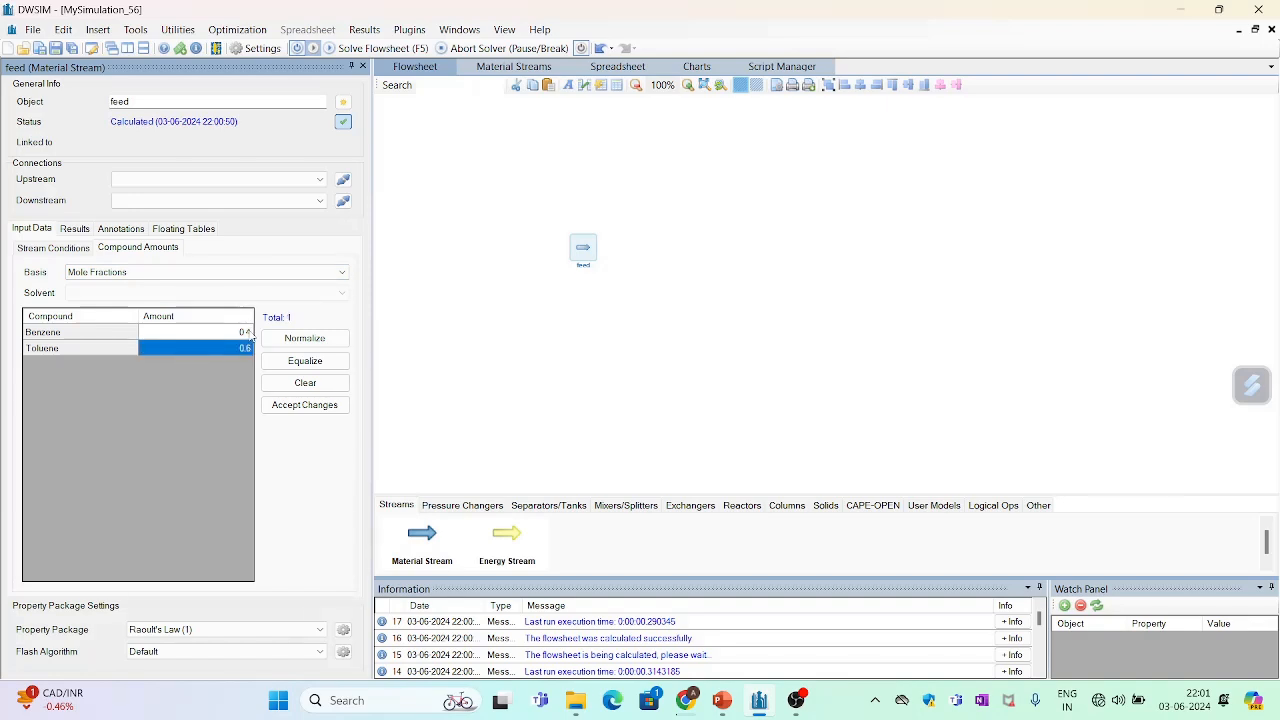
left_click(288, 405)
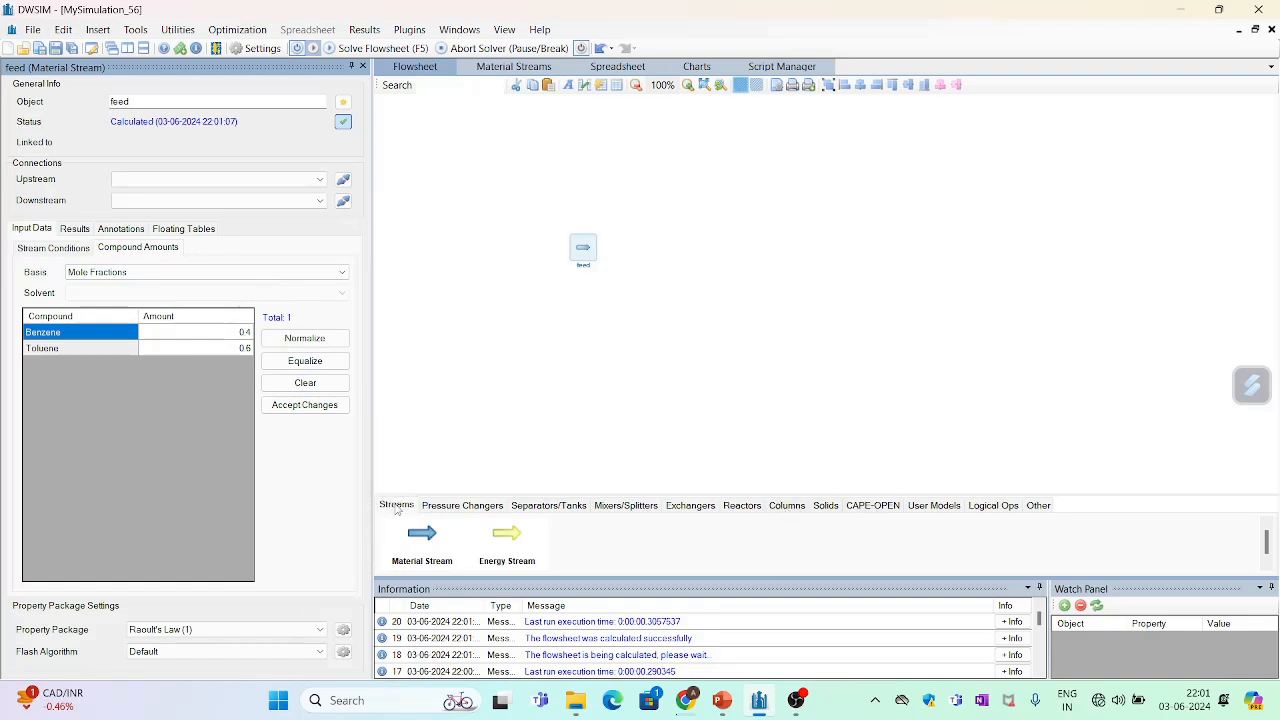
- Add a Shortcut Column beside the feed, plus two material streams on its outlet side, one near the condenser and one near the reboiler
left_click(787, 506)
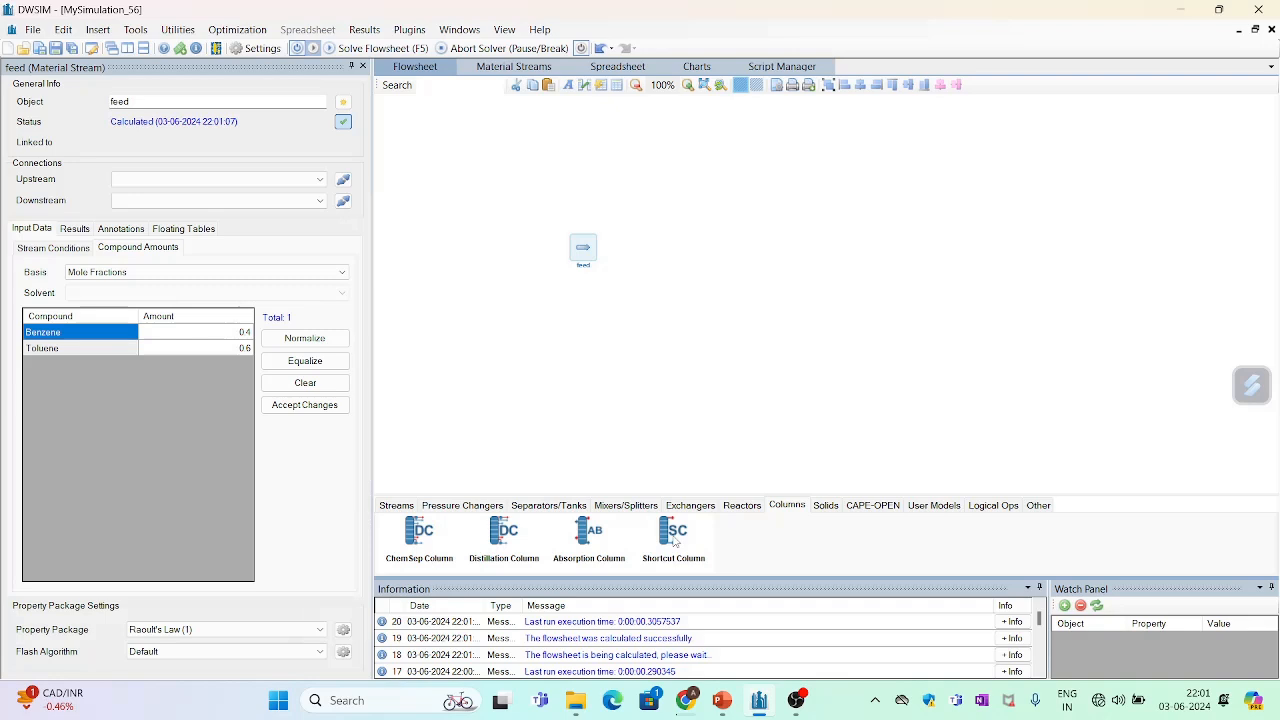
left_click_drag(674, 540, 703, 241)
left_click(398, 506)
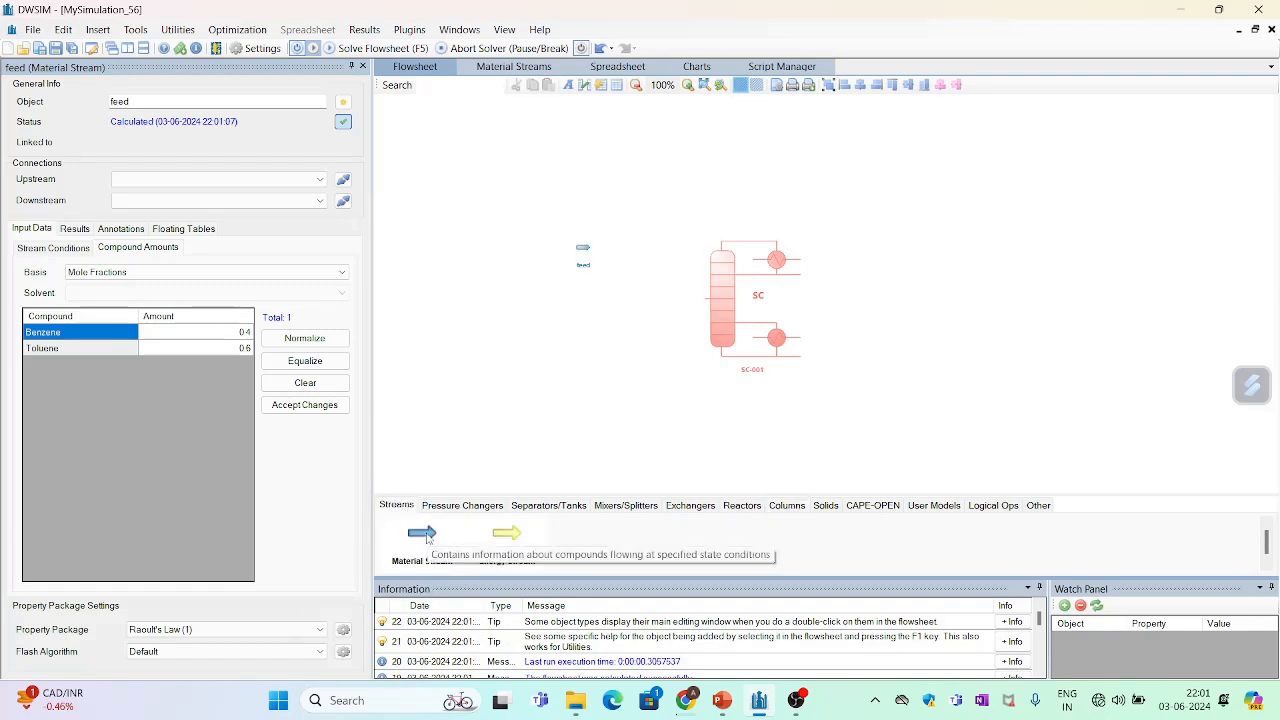
left_click_drag(427, 537, 895, 206)
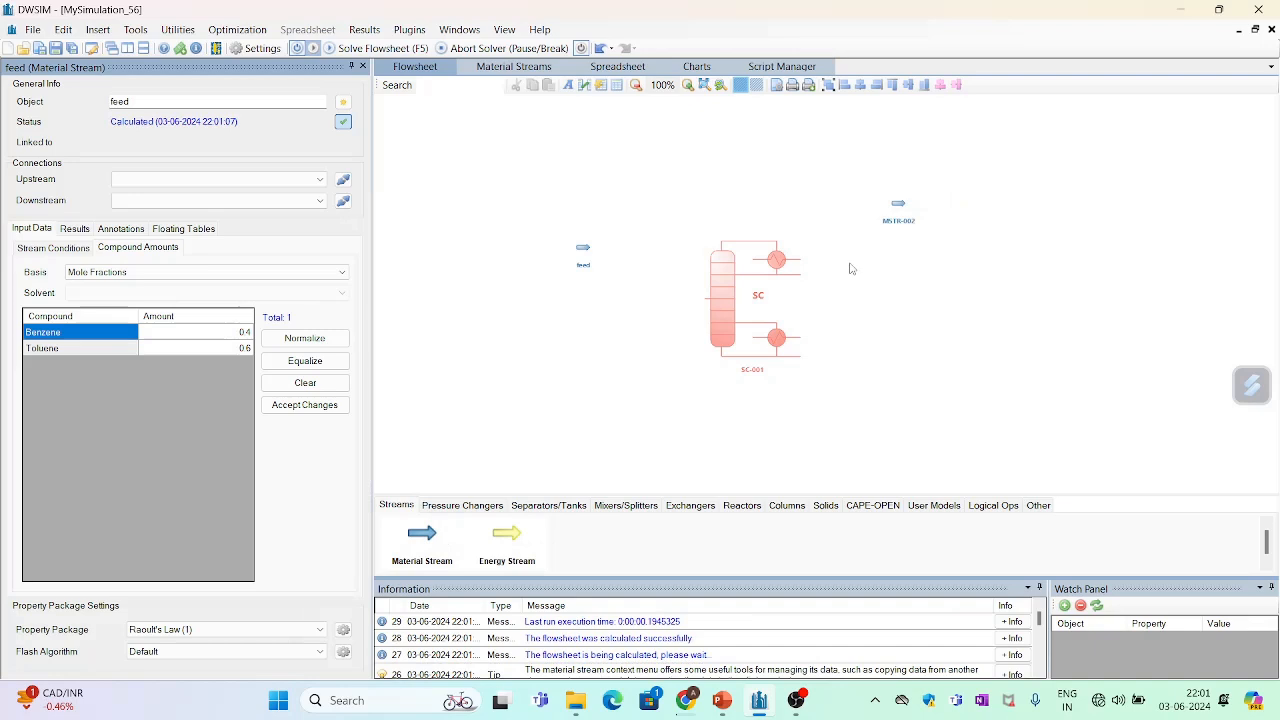
left_click_drag(427, 540, 888, 360)
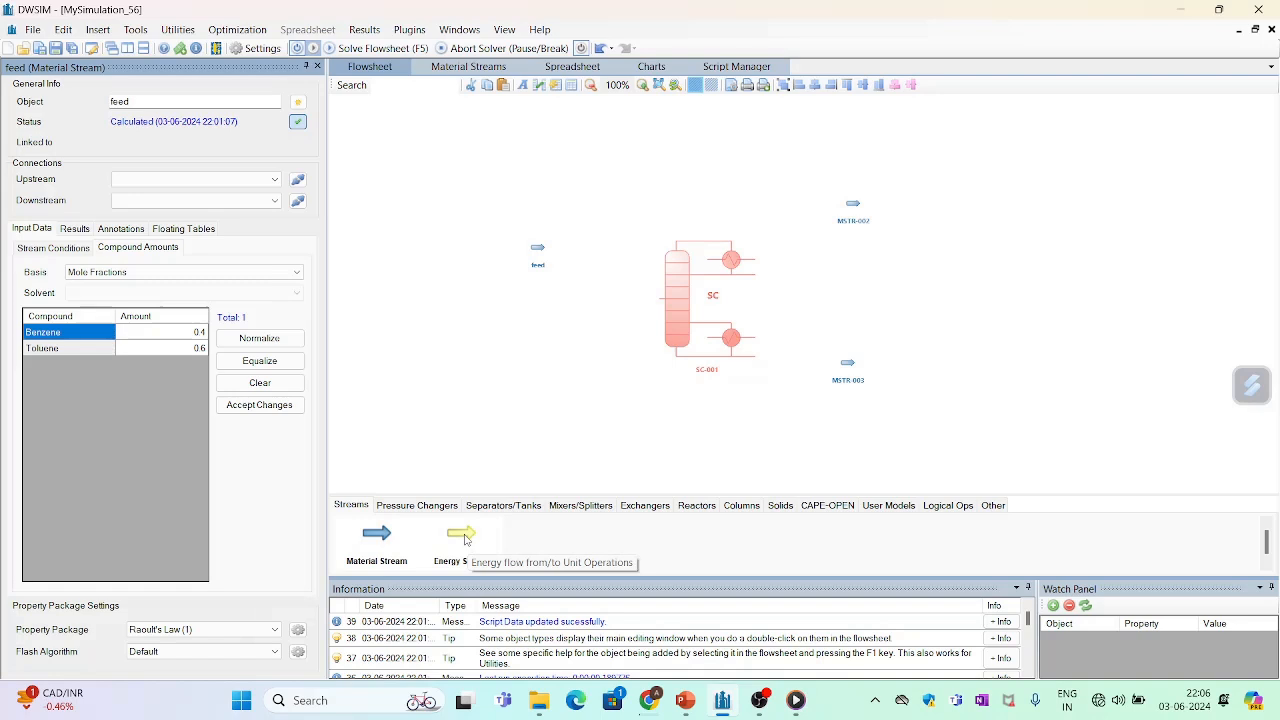
- Add two energy streams on the column's outlet side, one near the condenser and one near the reboiler
left_click_drag(465, 540, 838, 242)
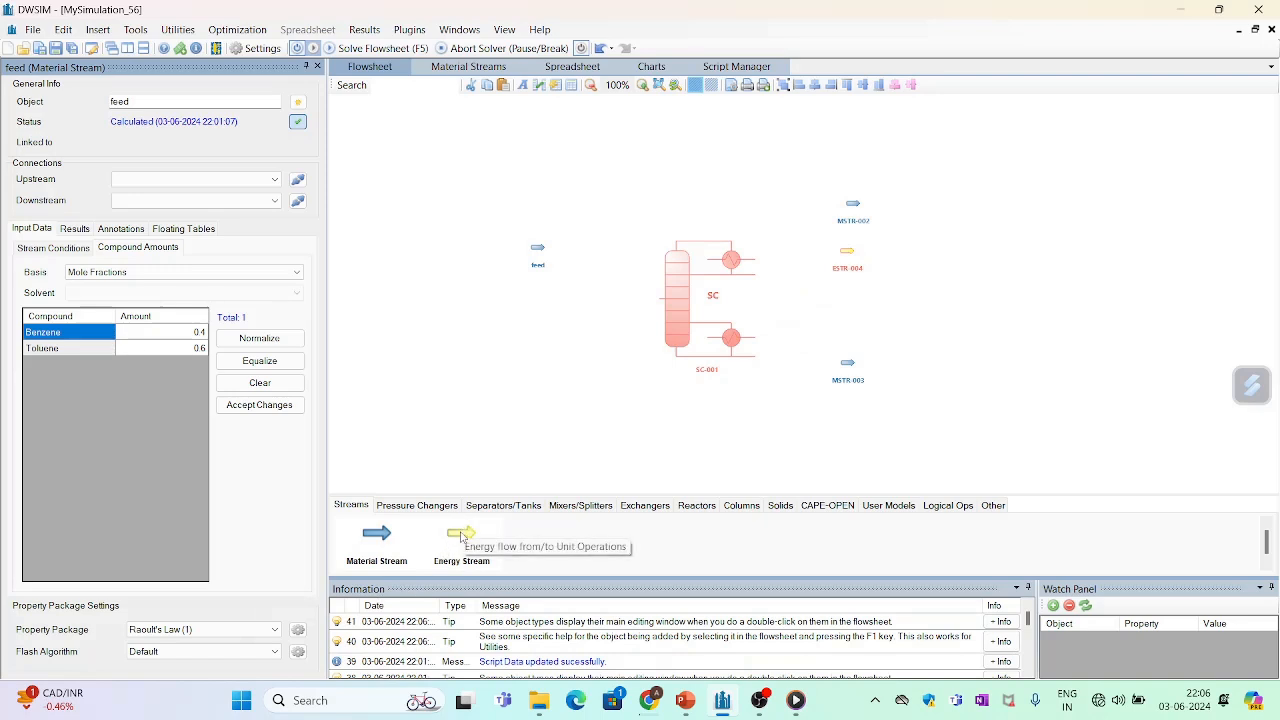
left_click_drag(461, 536, 842, 329)
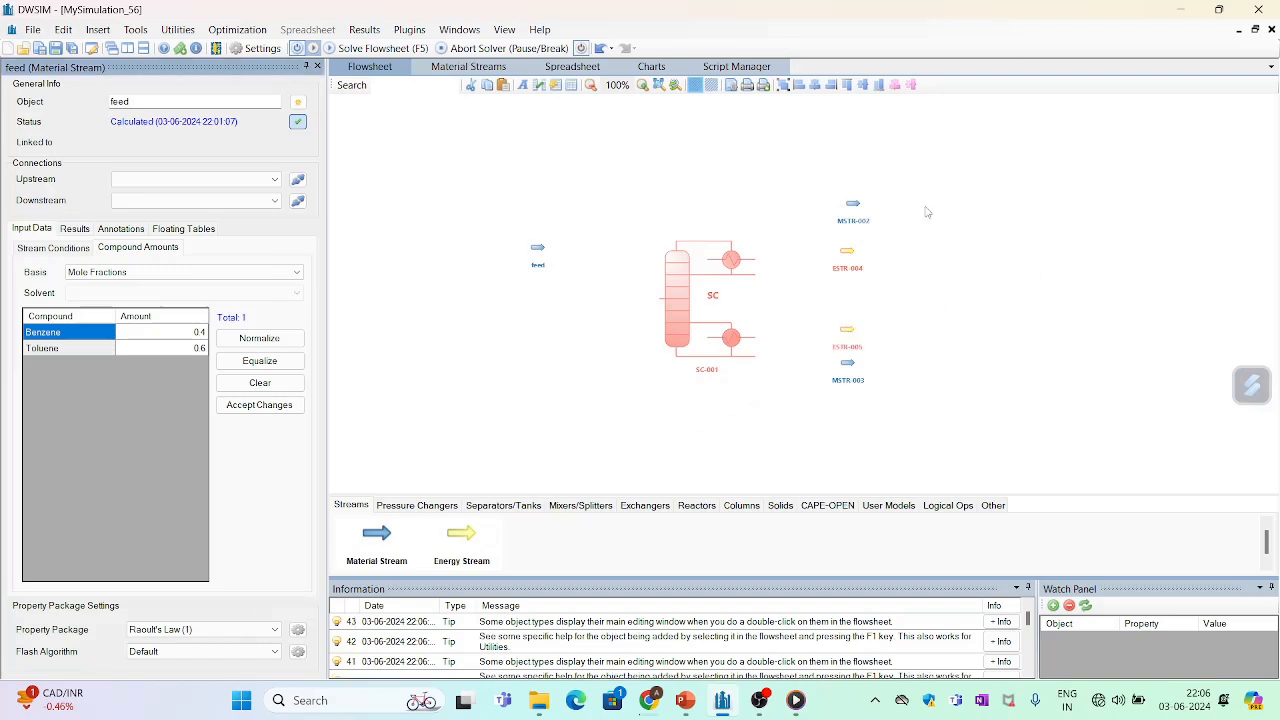
- Rename the material stream near the condenser, MSTR-002, as distillate
left_click(855, 207)
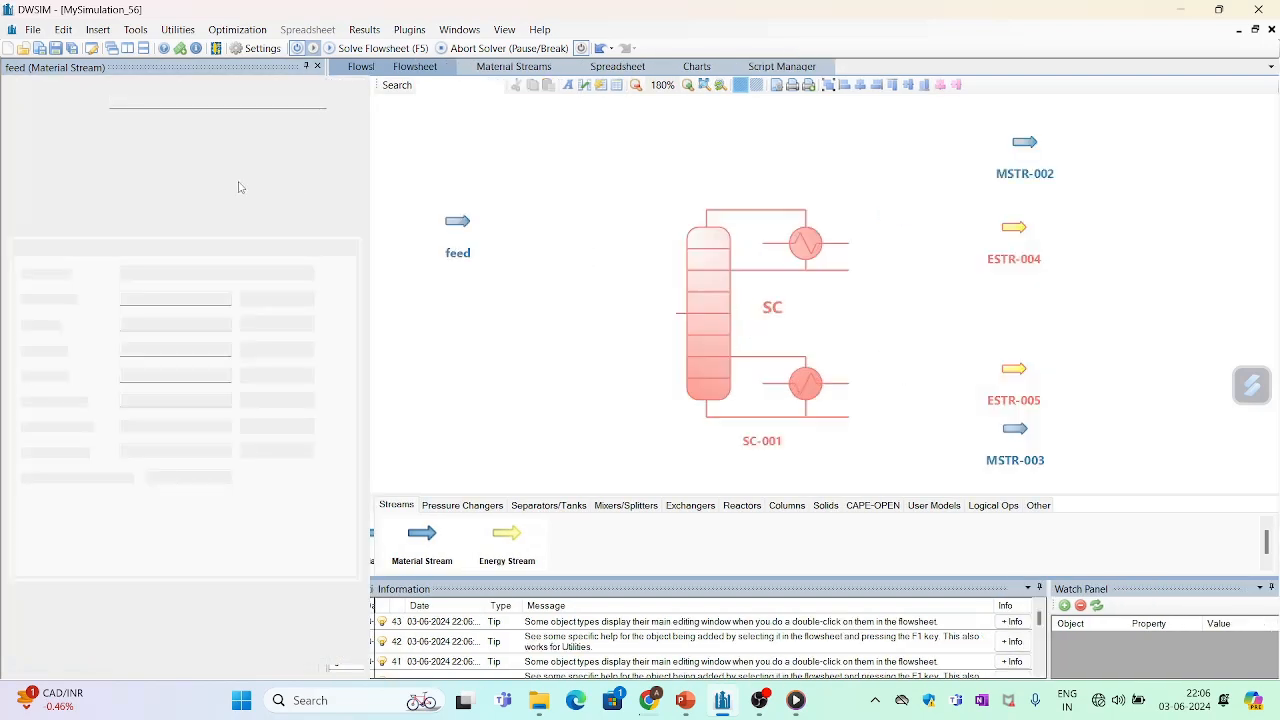
left_click(183, 101)
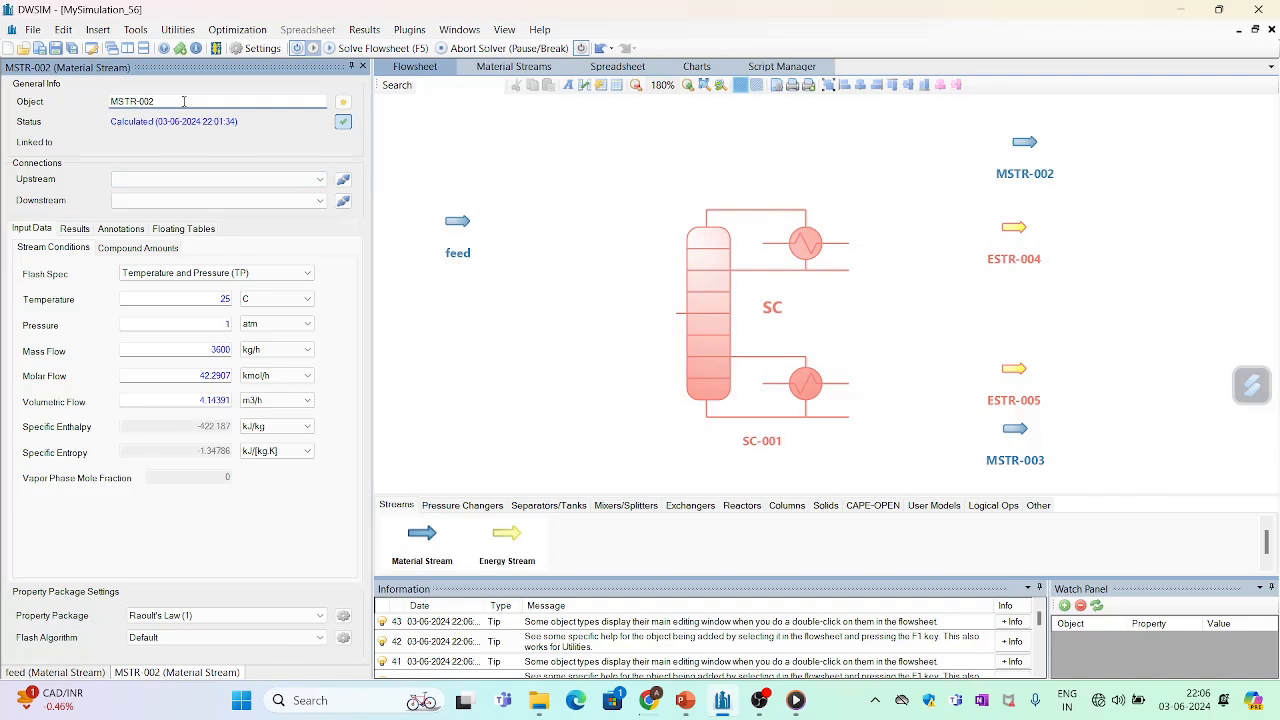
key("BackSpace")
key("BackSpace")
key("BackSpace")
key("BackSpace")
key("BackSpace")
key("BackSpace")
key("BackSpace")
key("BackSpace")
type("dis")
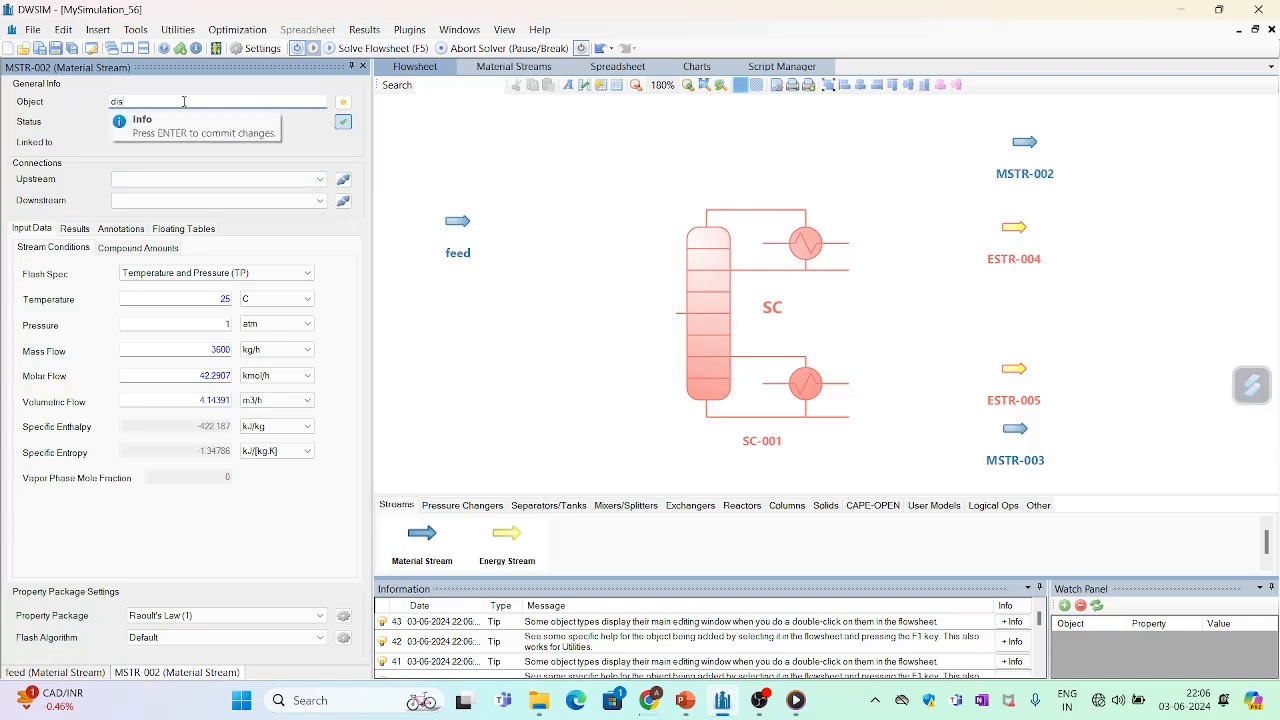
type("tillate")
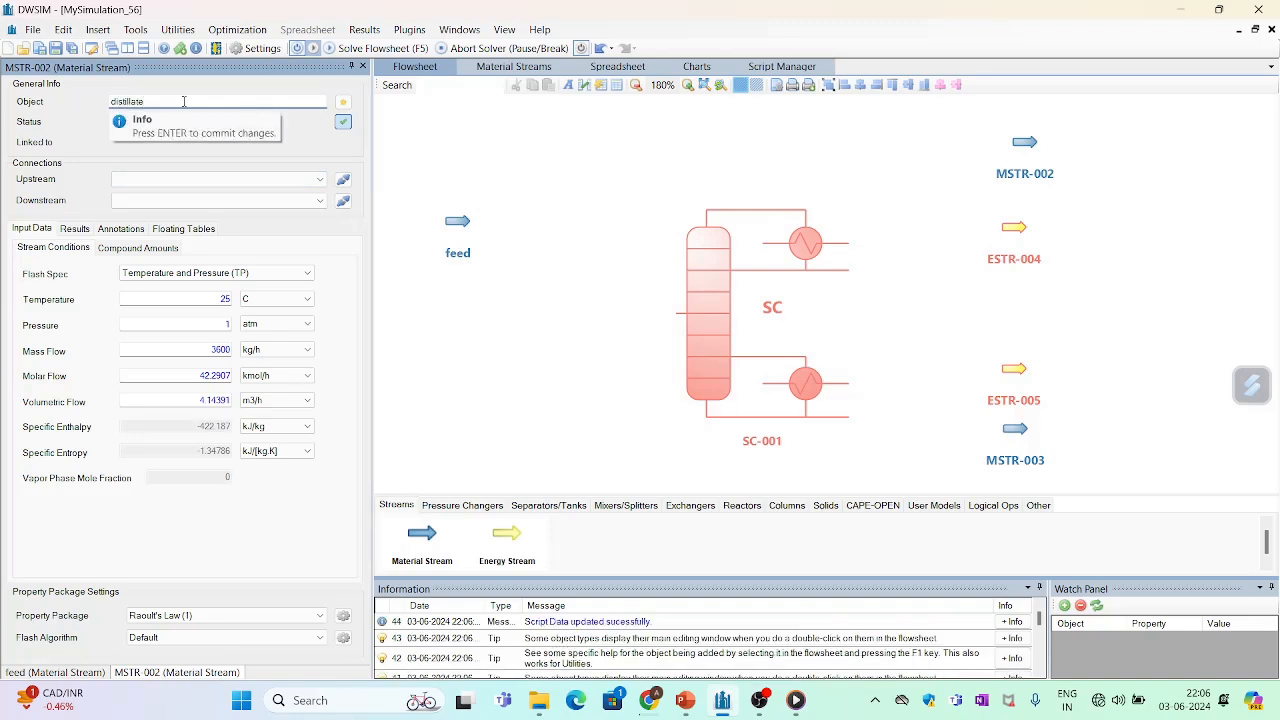
key("Return")
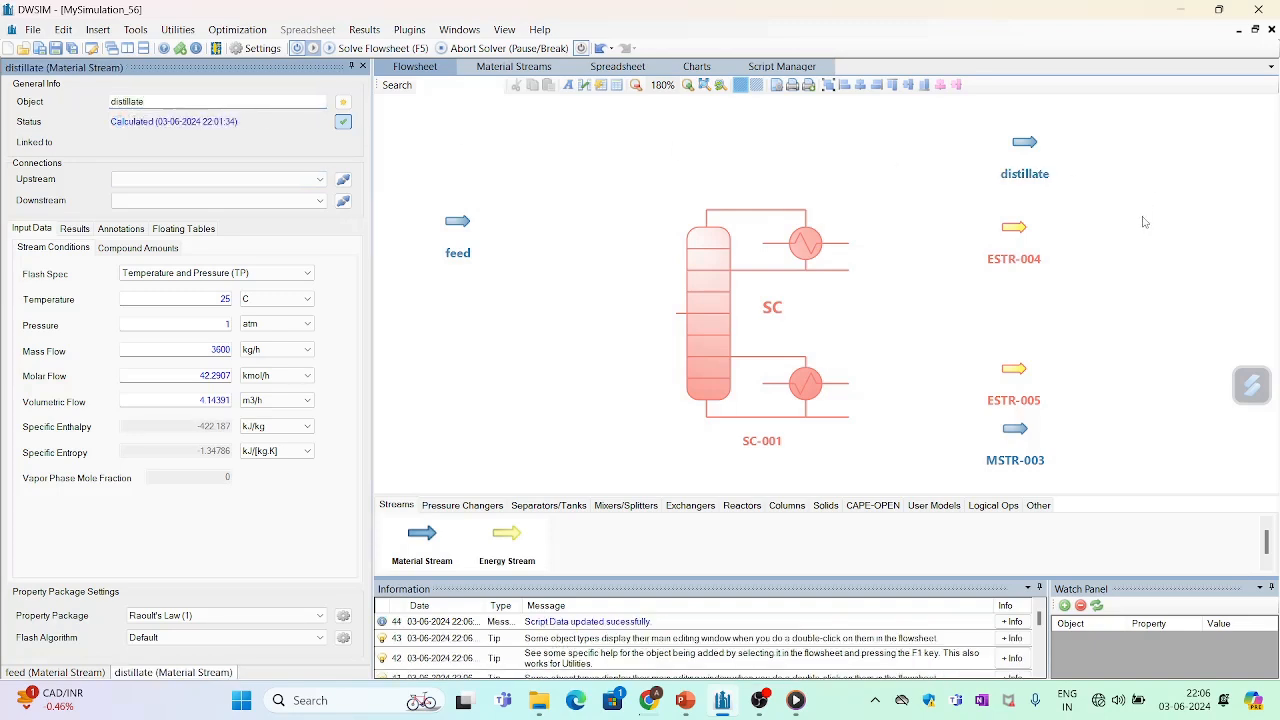
- Rename the material stream near the reboiler, MSTR-003, as bottom
left_click(1008, 432)
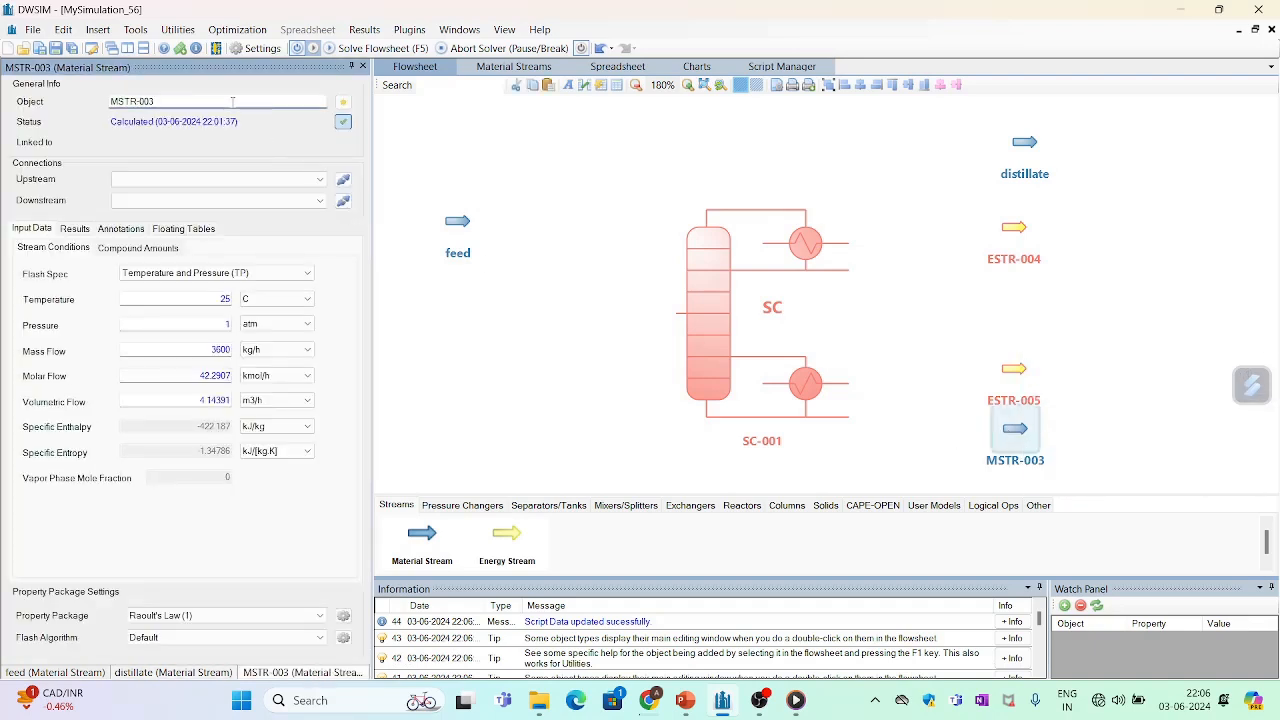
key("BackSpace")
key("BackSpace")
key("BackSpace")
key("BackSpace")
key("BackSpace")
key("BackSpace")
key("BackSpace")
key("BackSpace")
key("Return")
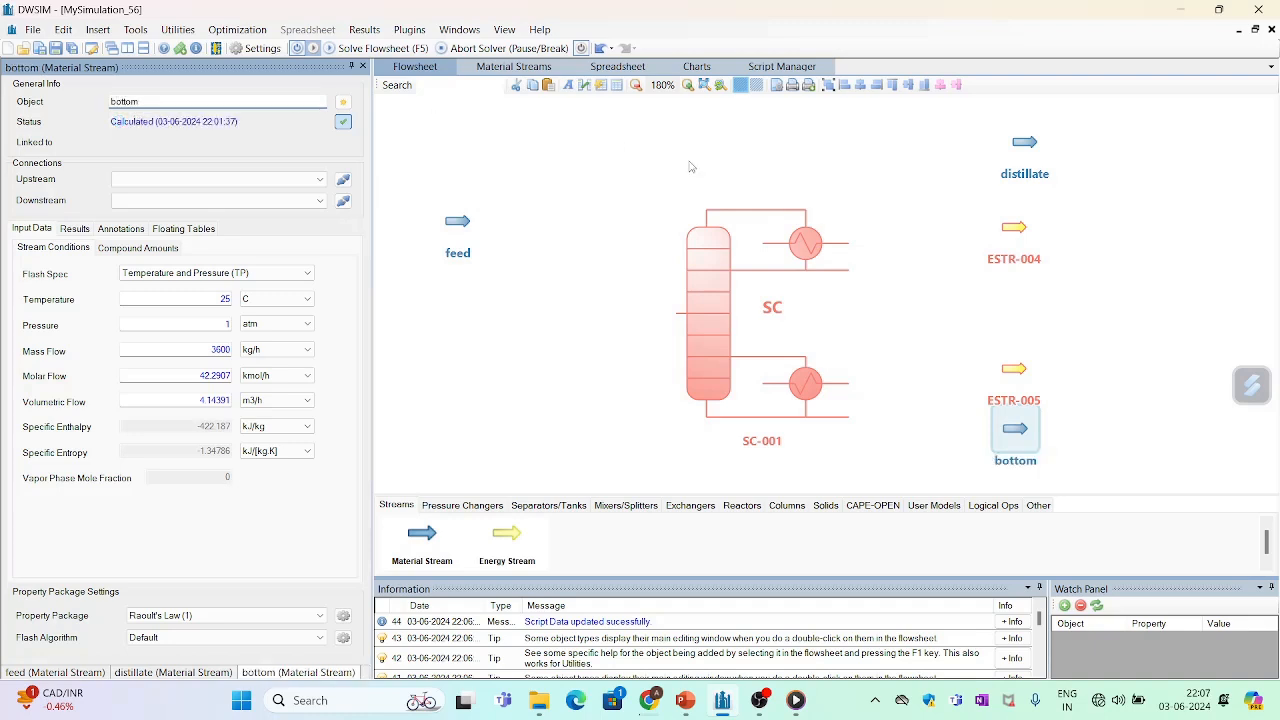
- Rename the energy stream near the condenser, ESTR-004, as cenergy
left_click(1022, 235)
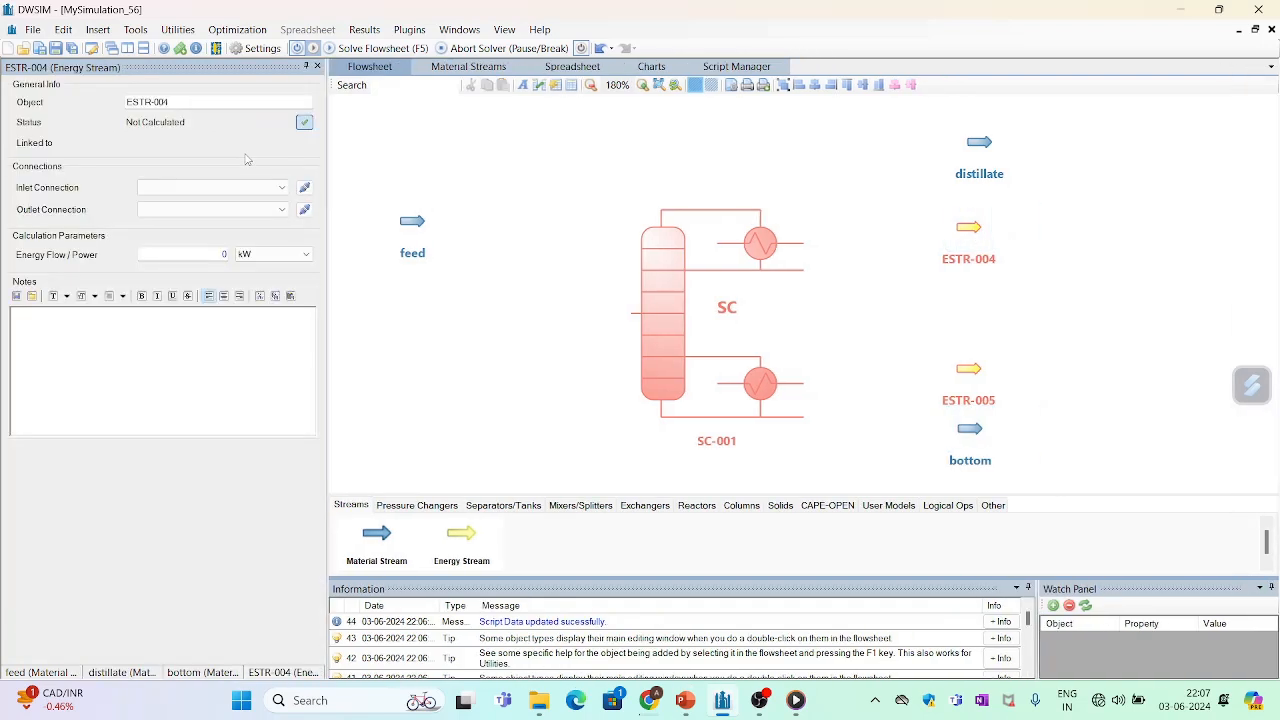
double_click(196, 104)
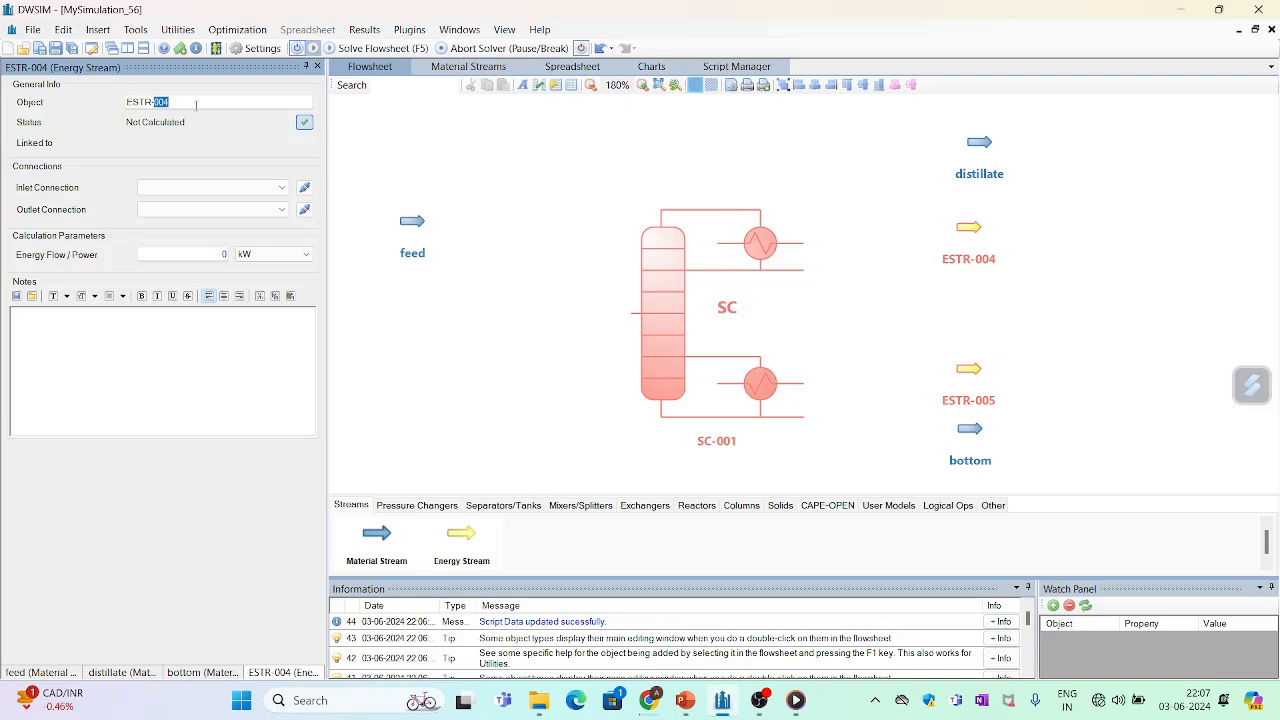
key("BackSpace")
key("BackSpace")
type("energy")
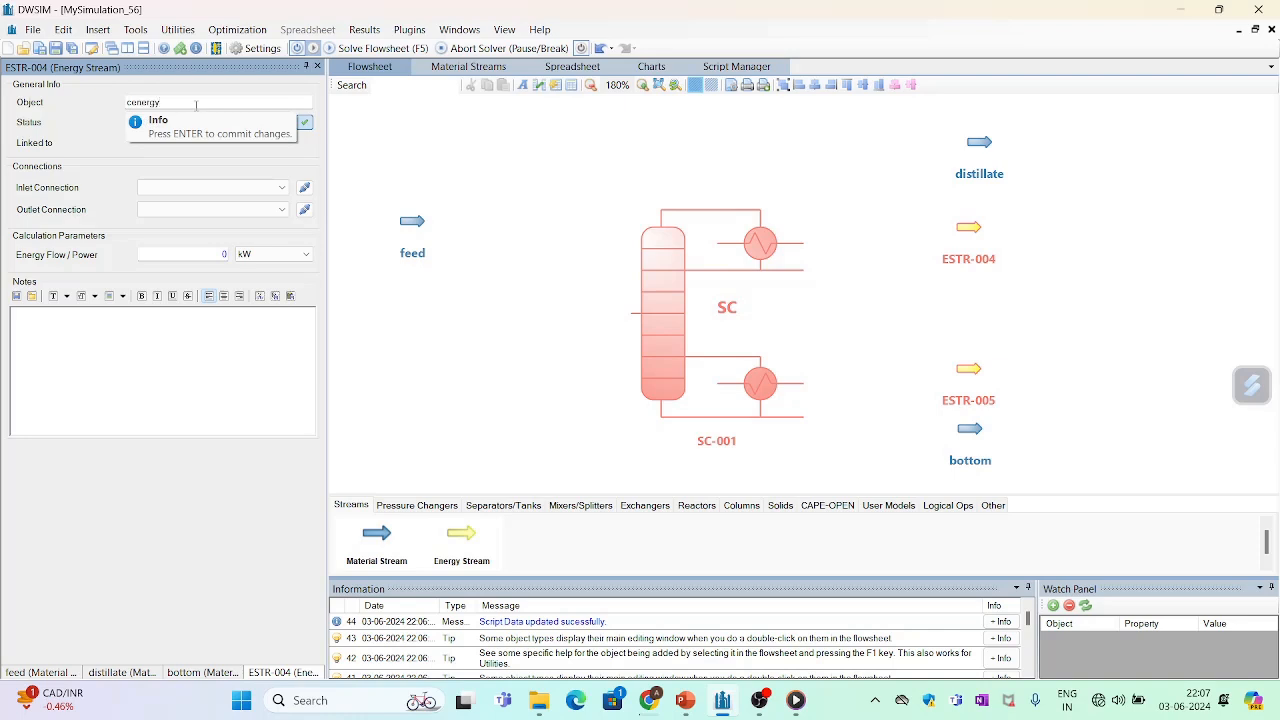
key("Return")
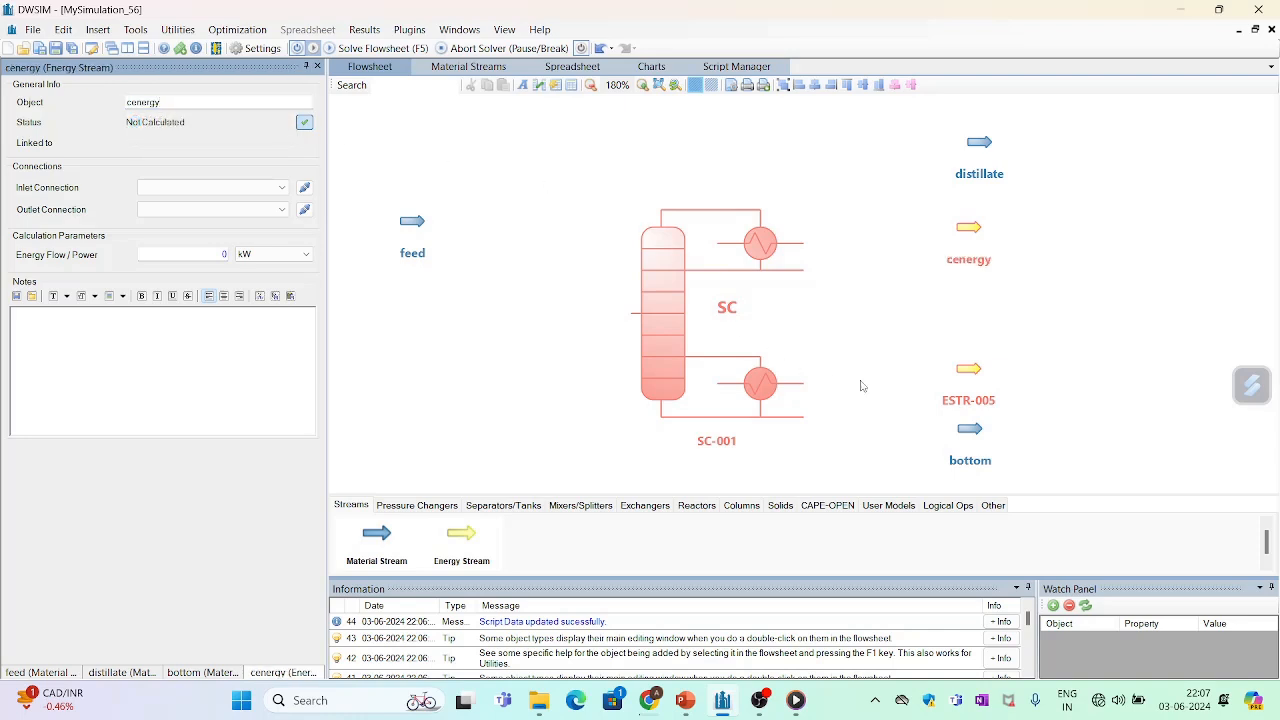
- Rename the energy stream near the reboiler, ESTR-005, as renergy
left_click(975, 376)
double_click(188, 103)
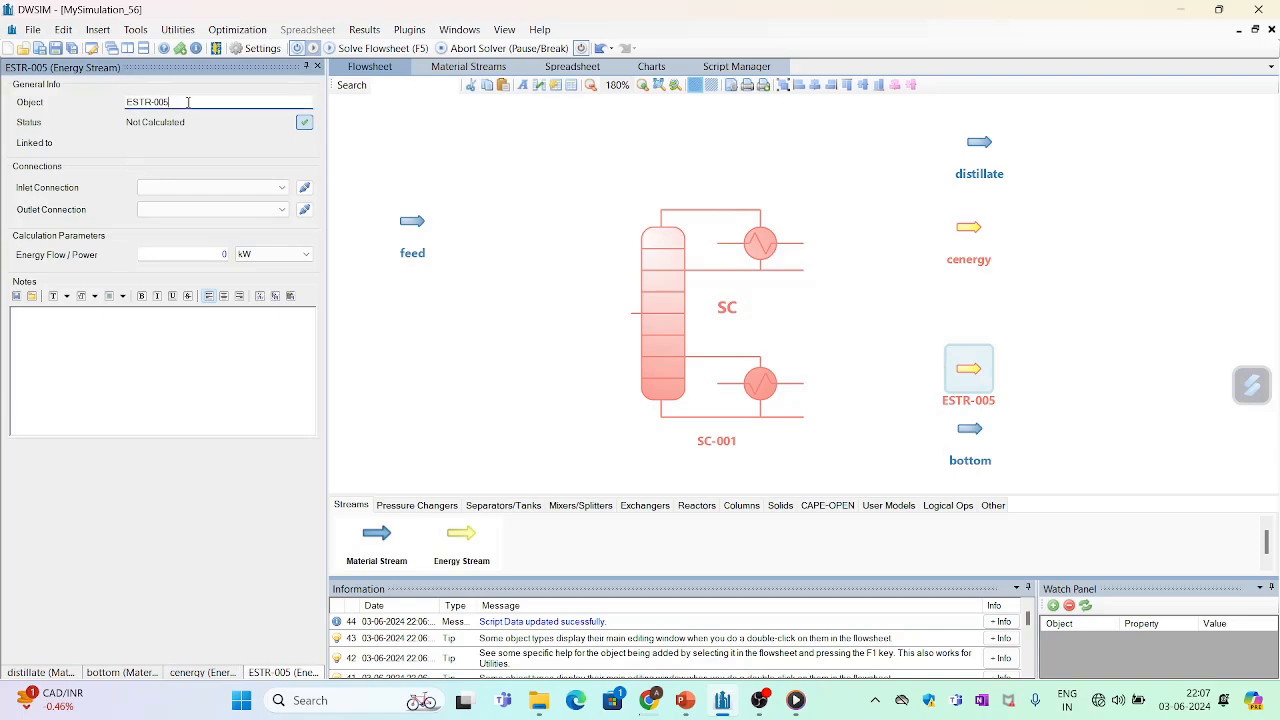
key("BackSpace")
key("BackSpace")
key("BackSpace")
key("BackSpace")
key("BackSpace")
key("BackSpace")
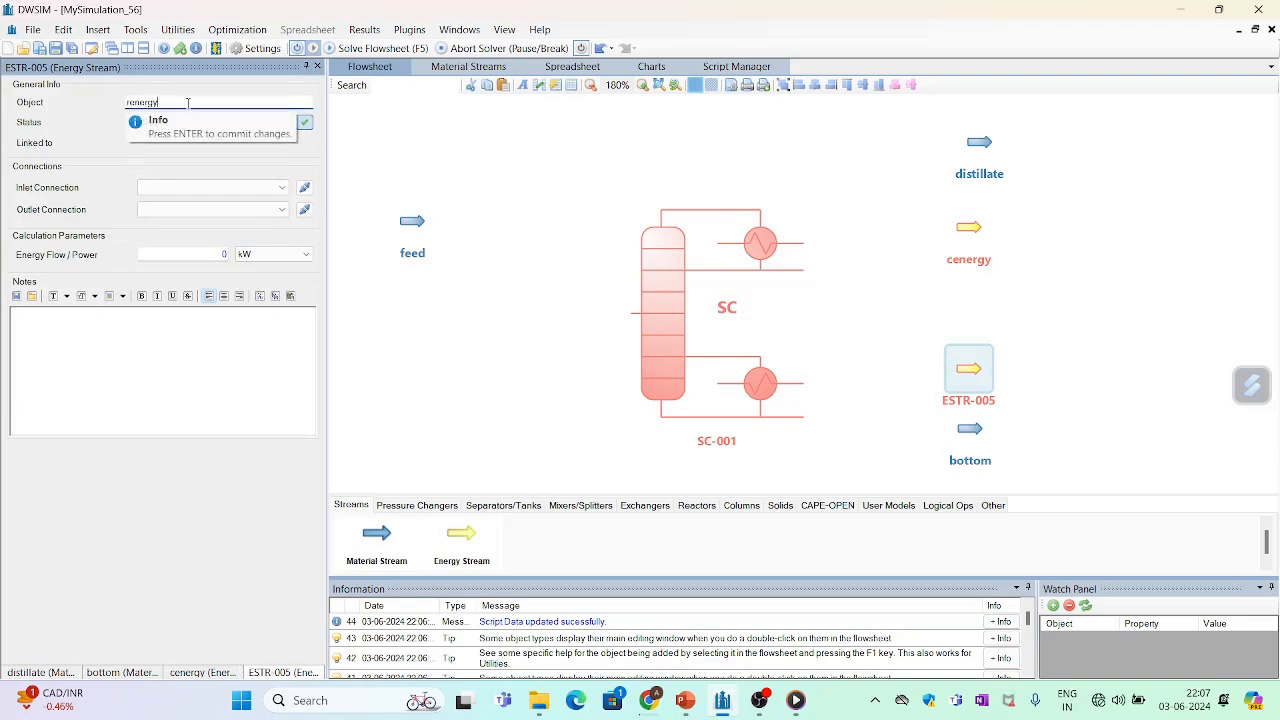
type("renergy")
key("Return")
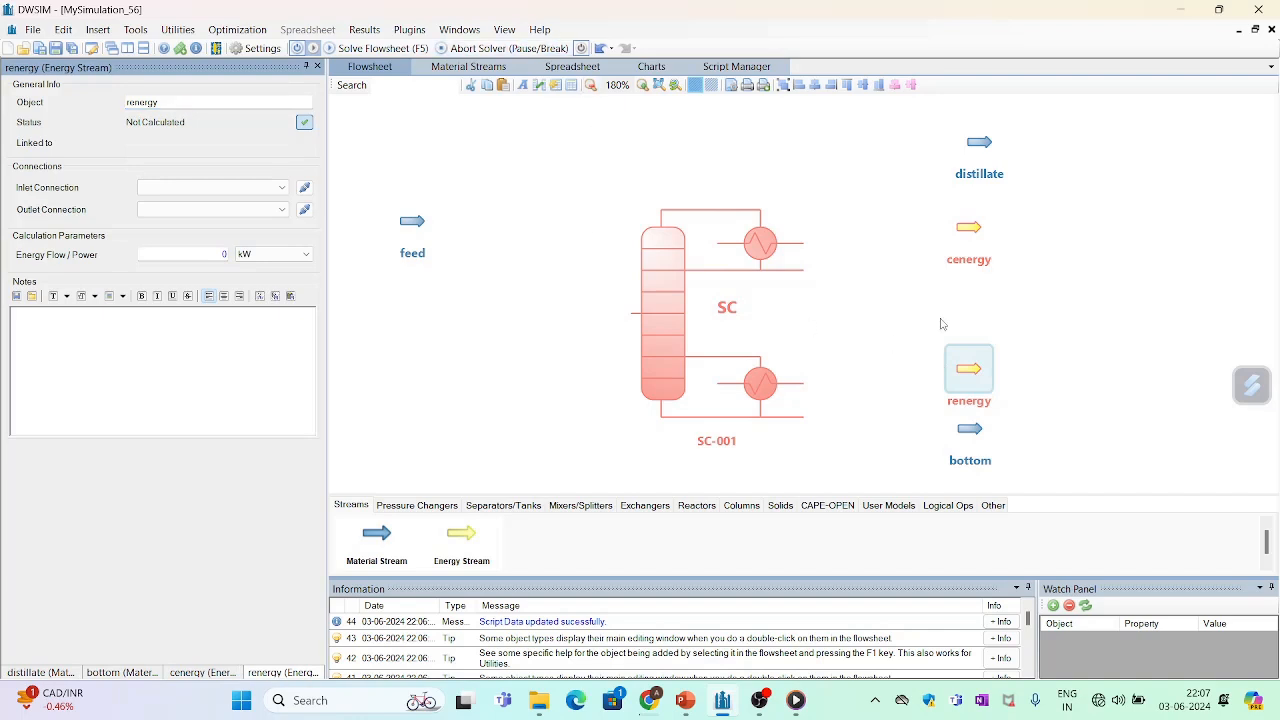
left_click(900, 265)
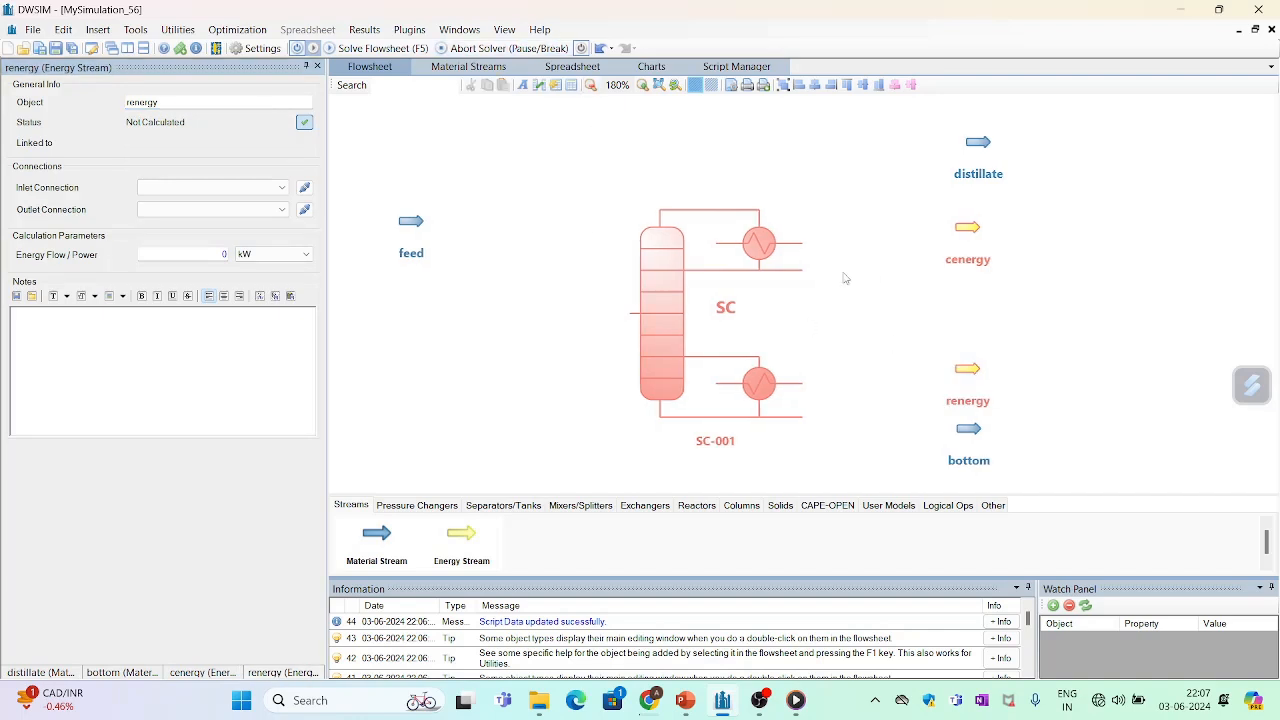
- In the shortcut column's connections, assign feed as the feed stream, distillate as the distillate stream and bottom as the bottoms stream
left_click(669, 270)
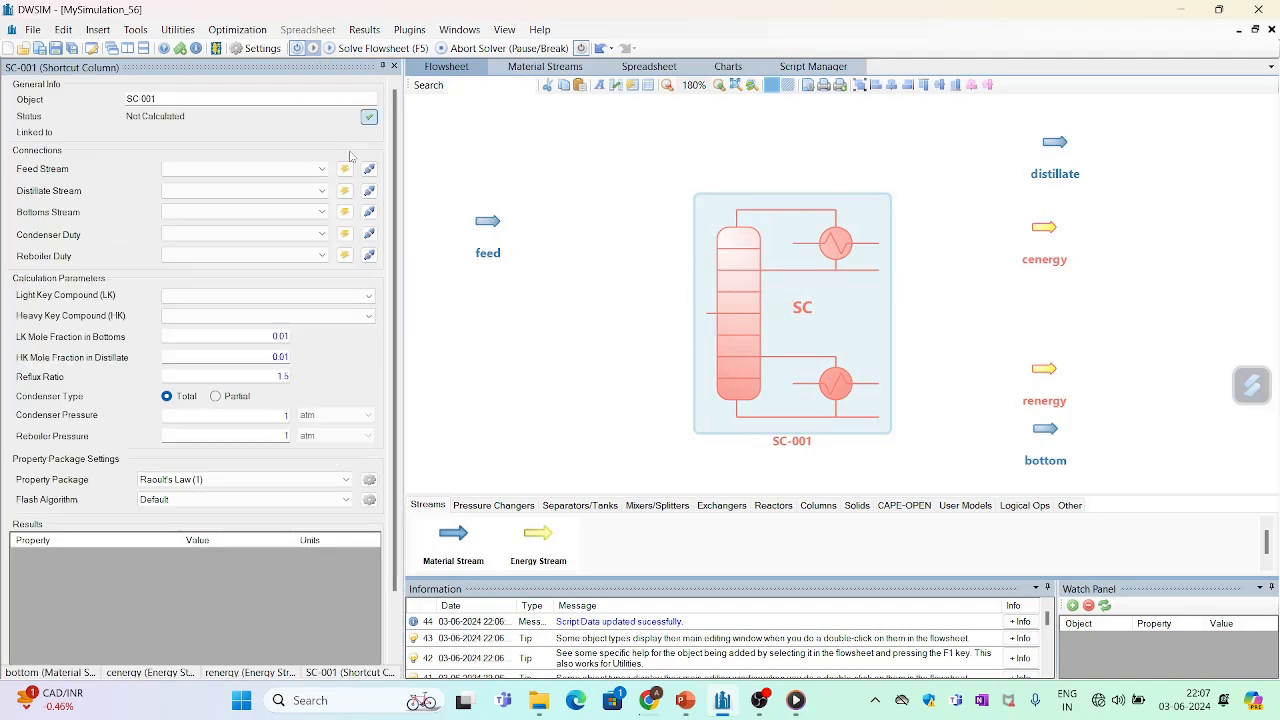
left_click(224, 169)
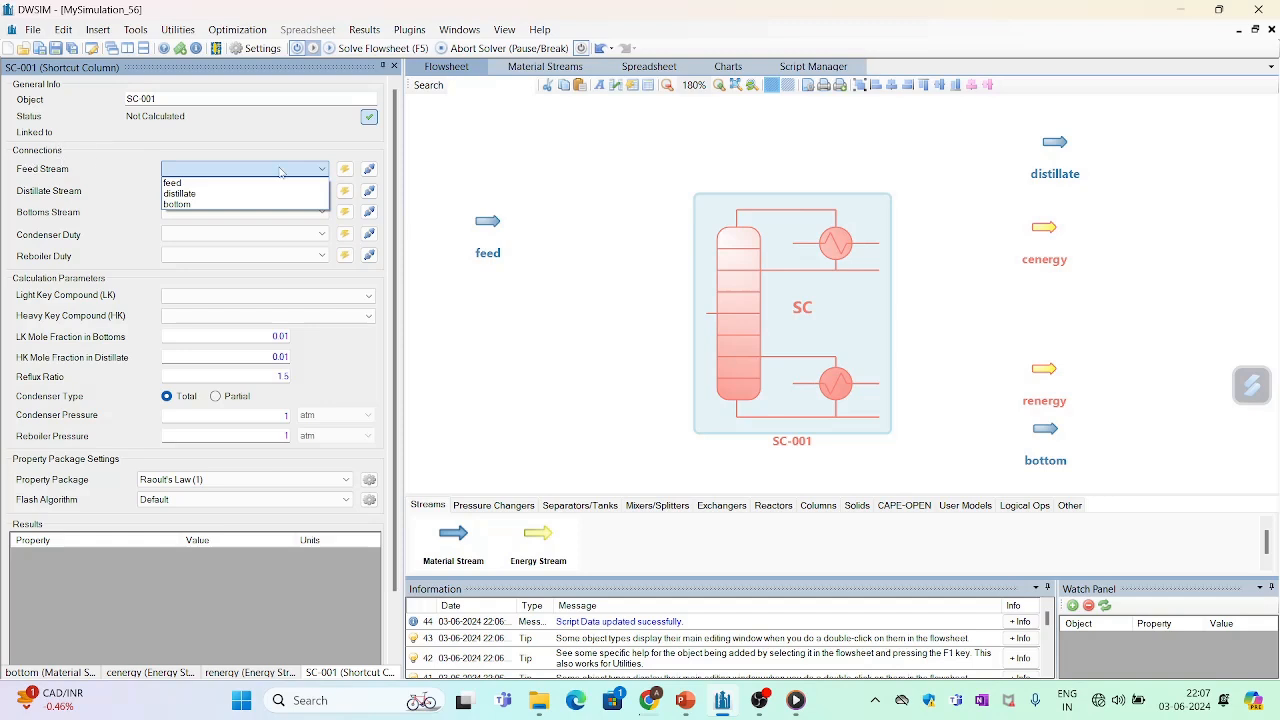
left_click(200, 184)
left_click(324, 192)
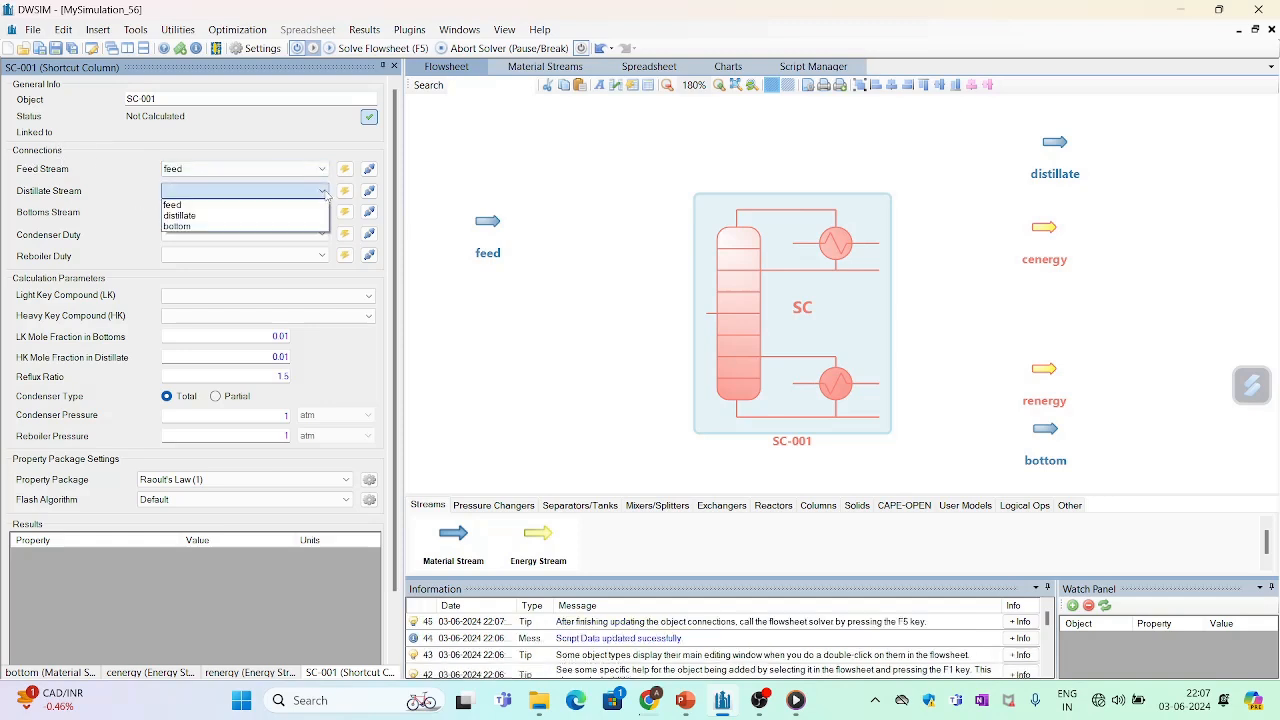
left_click(240, 217)
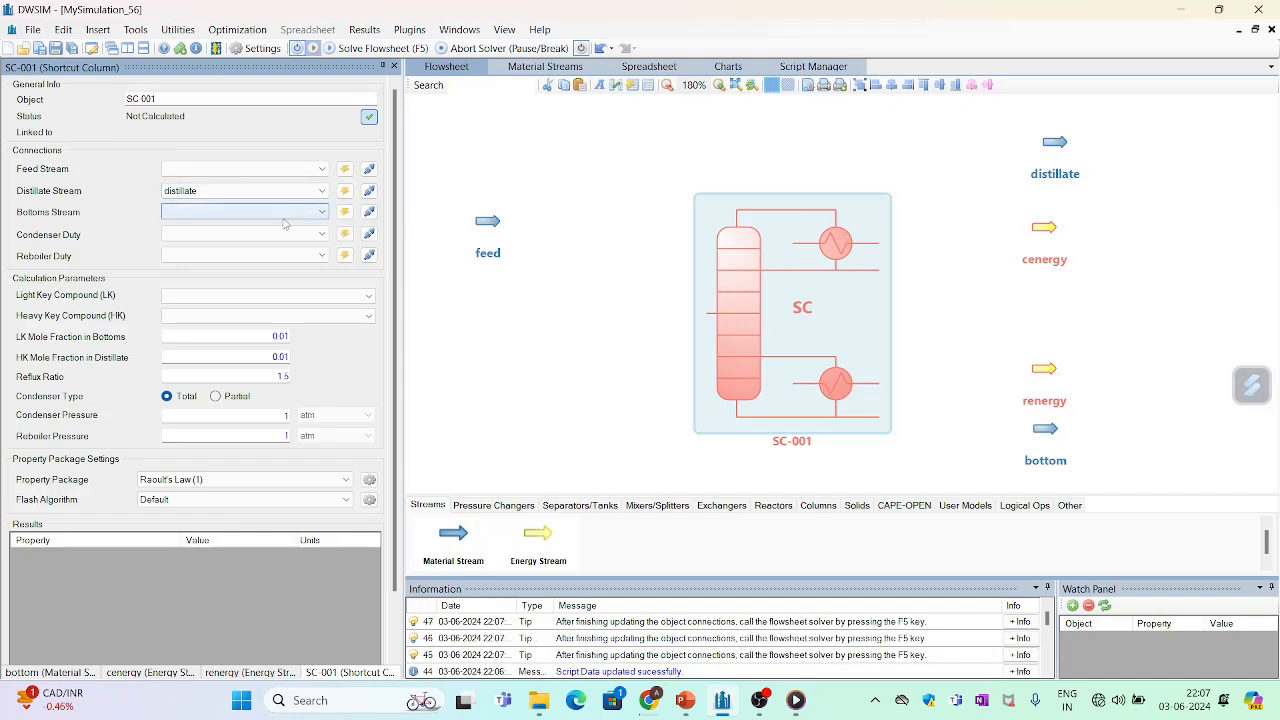
left_click(284, 214)
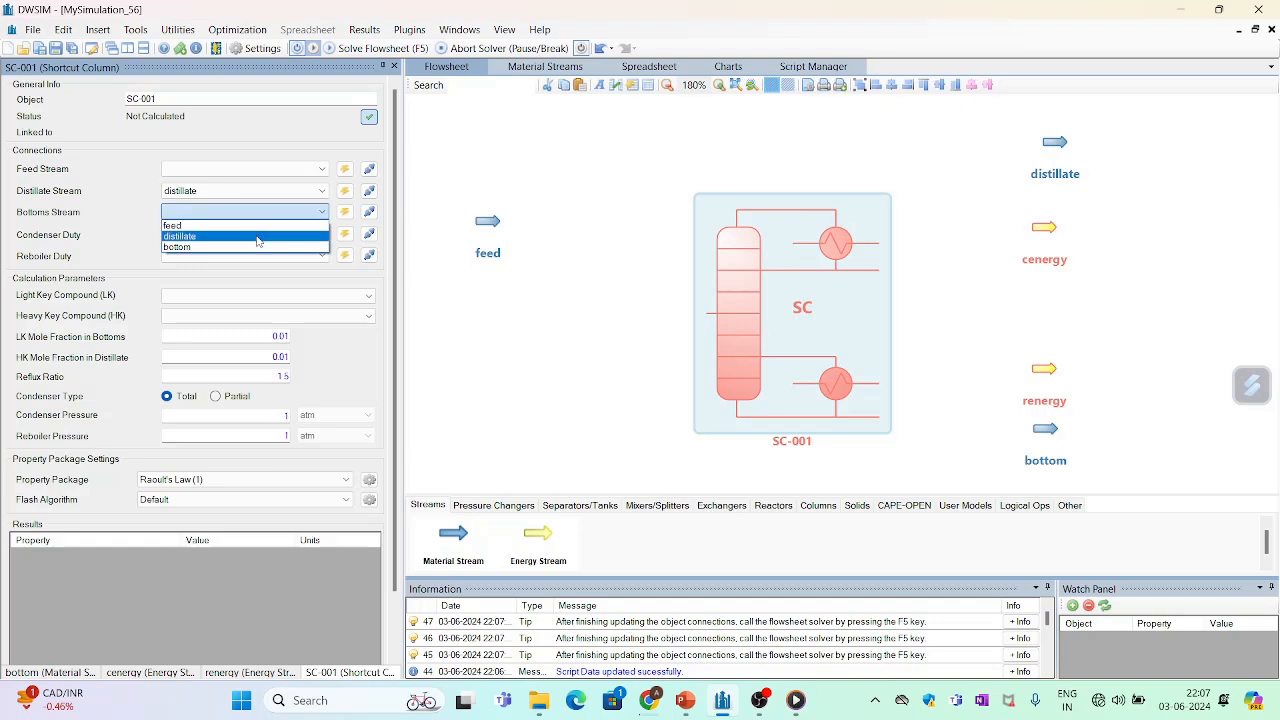
left_click(256, 247)
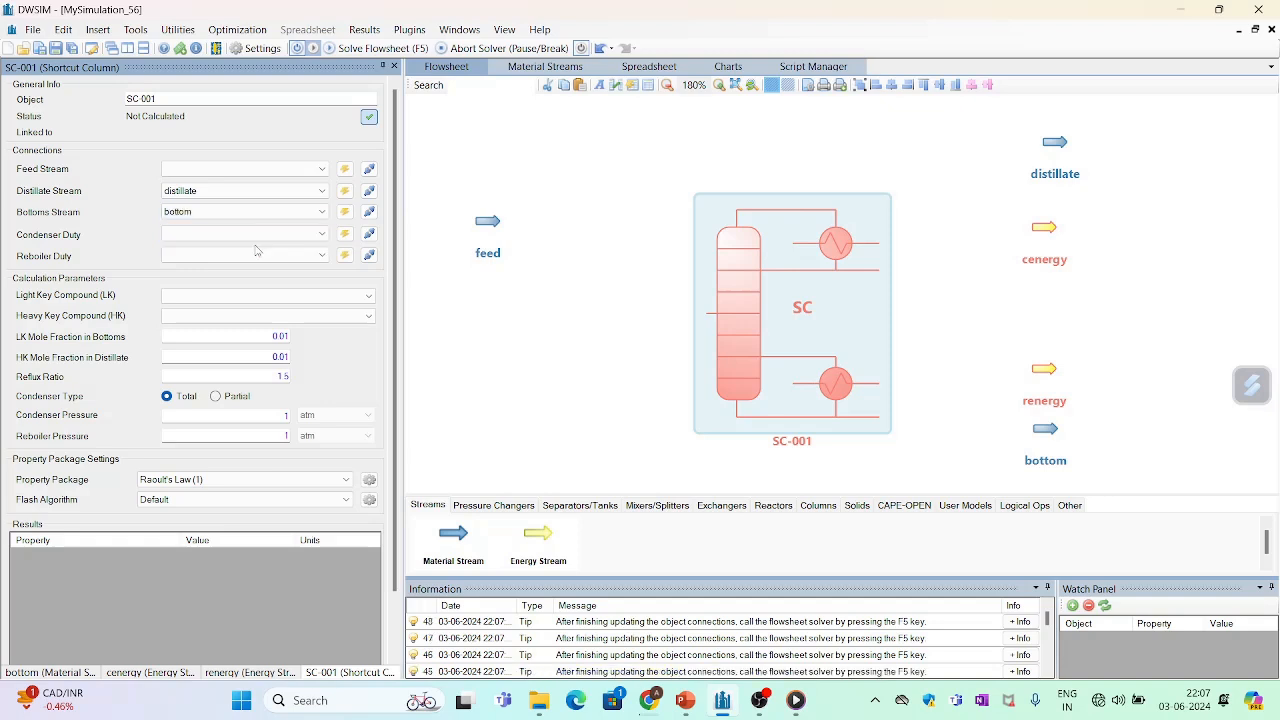
- Complete the column's connections with cenergy as condenser duty, renergy as reboiler duty and feed reselected as the feed stream
left_click(322, 236)
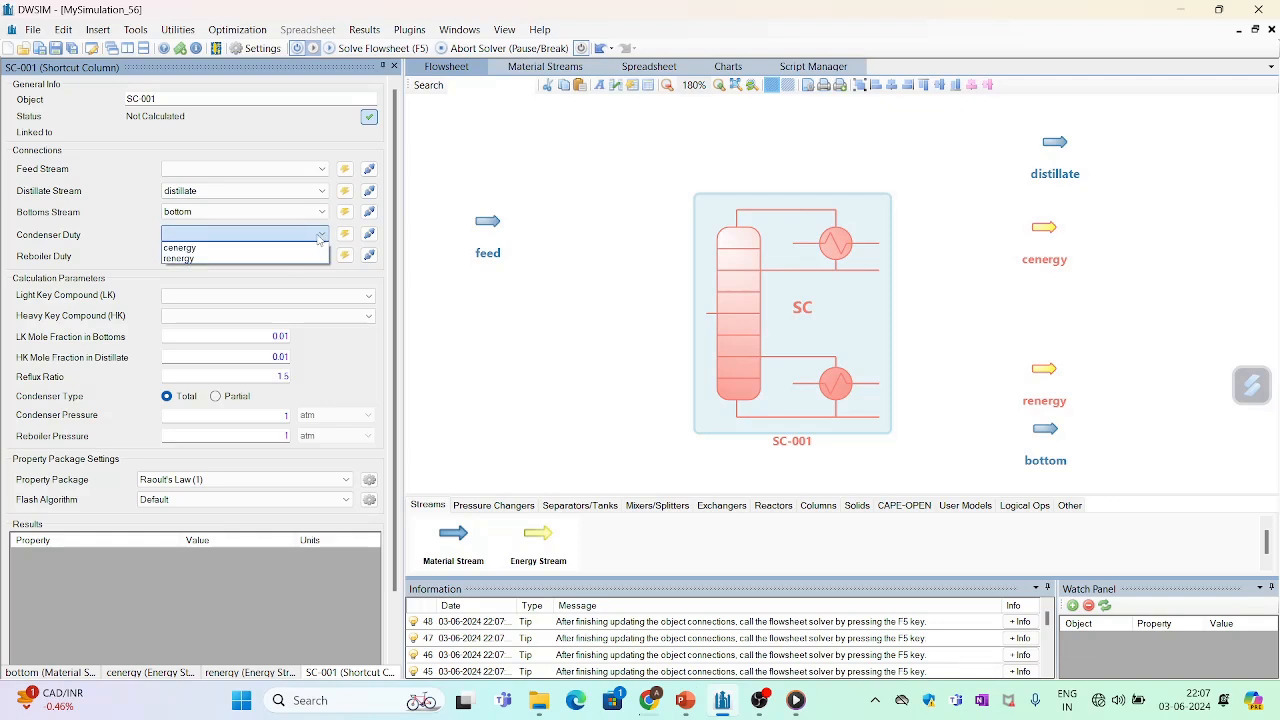
left_click(198, 250)
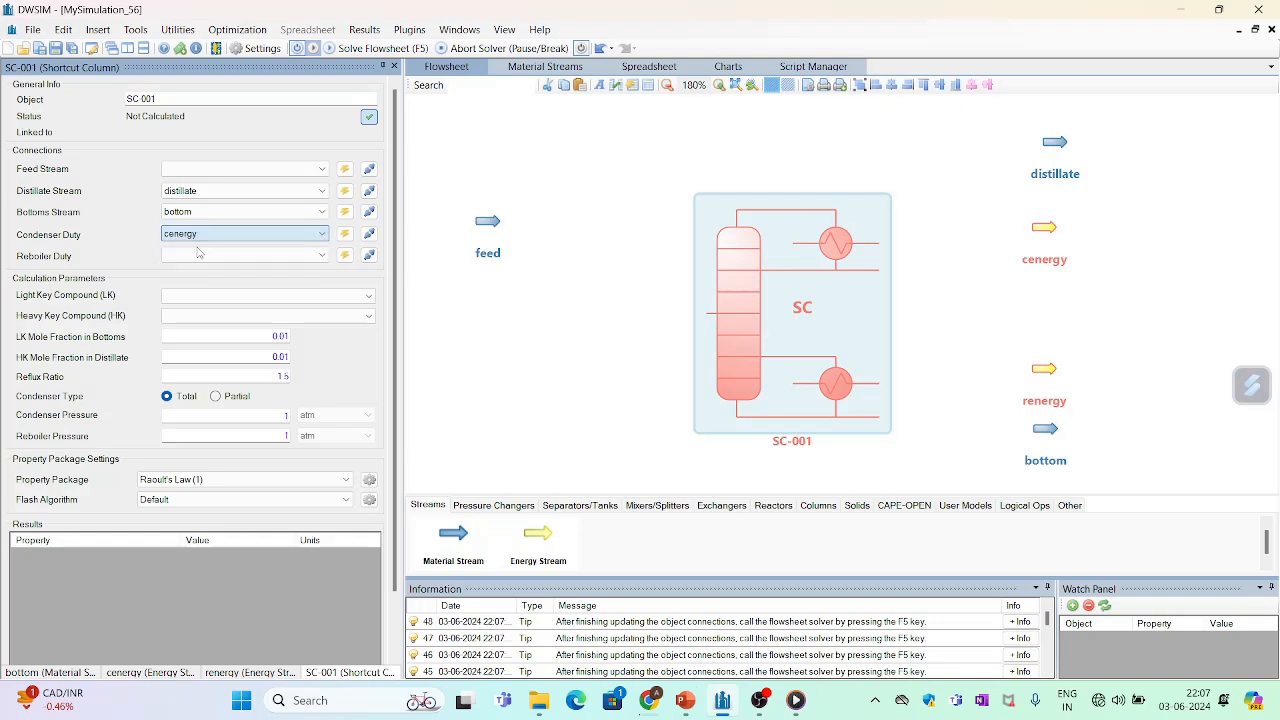
left_click(313, 256)
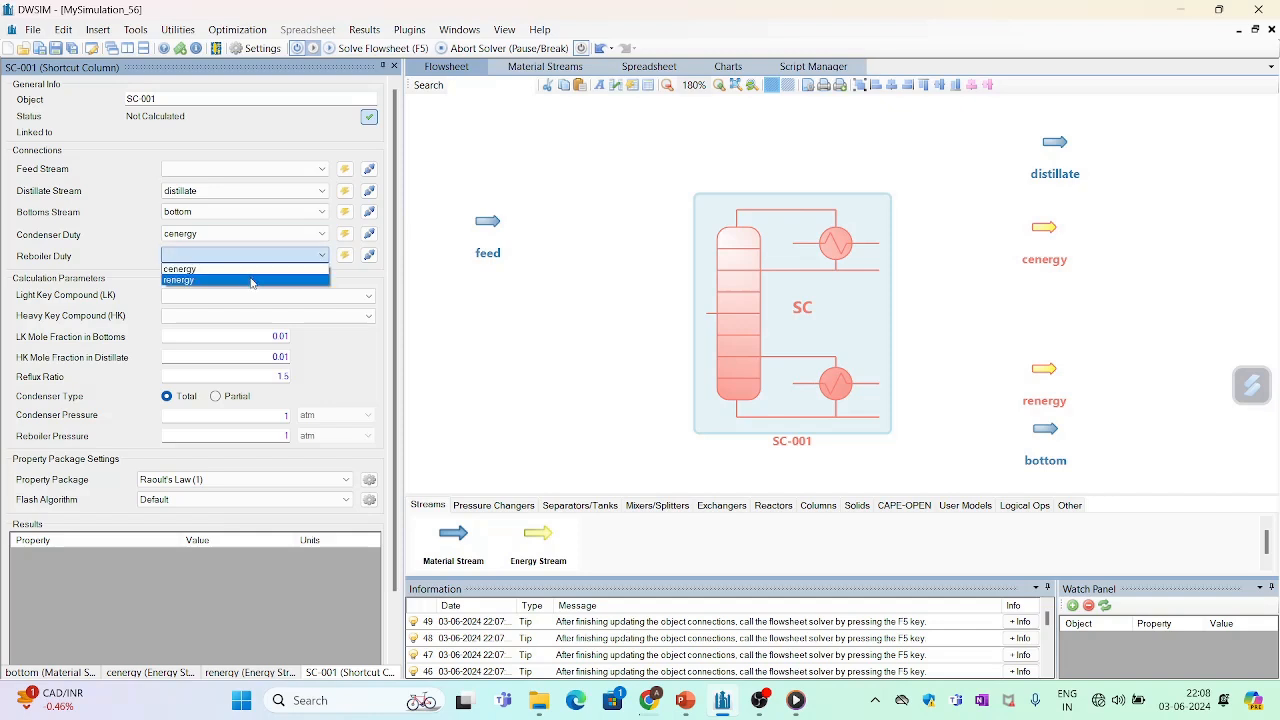
left_click(251, 280)
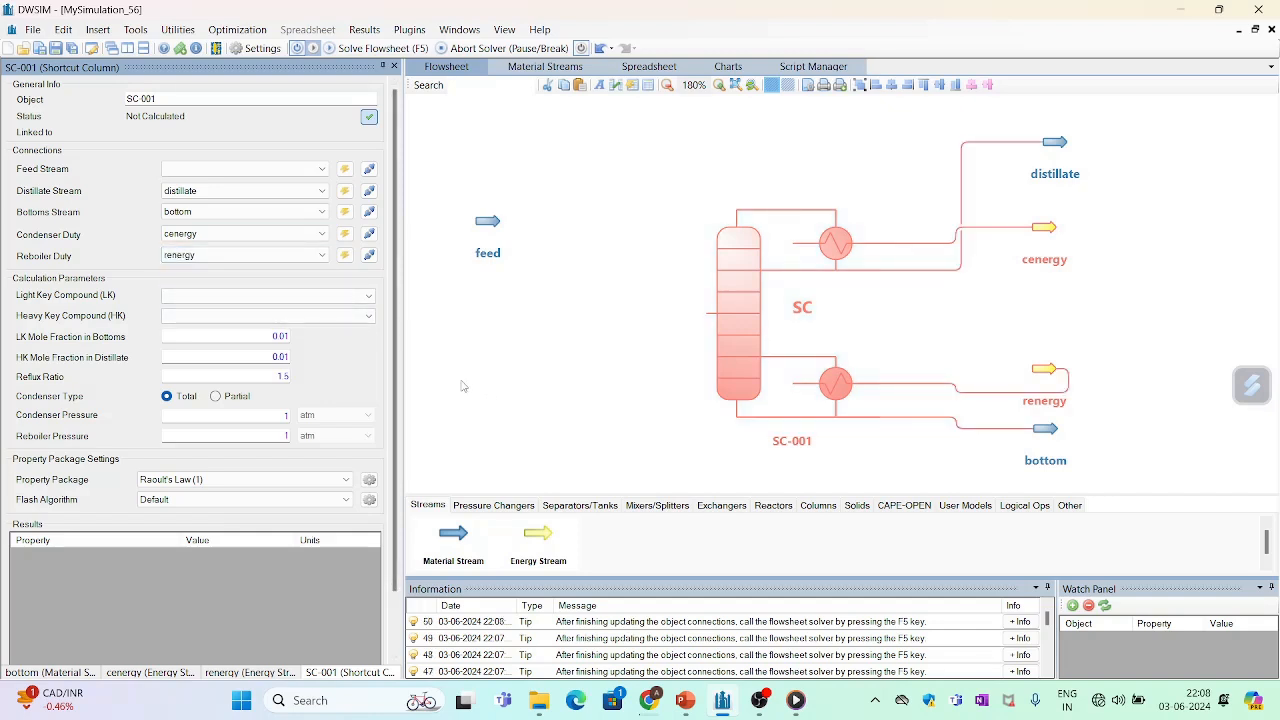
left_click(277, 168)
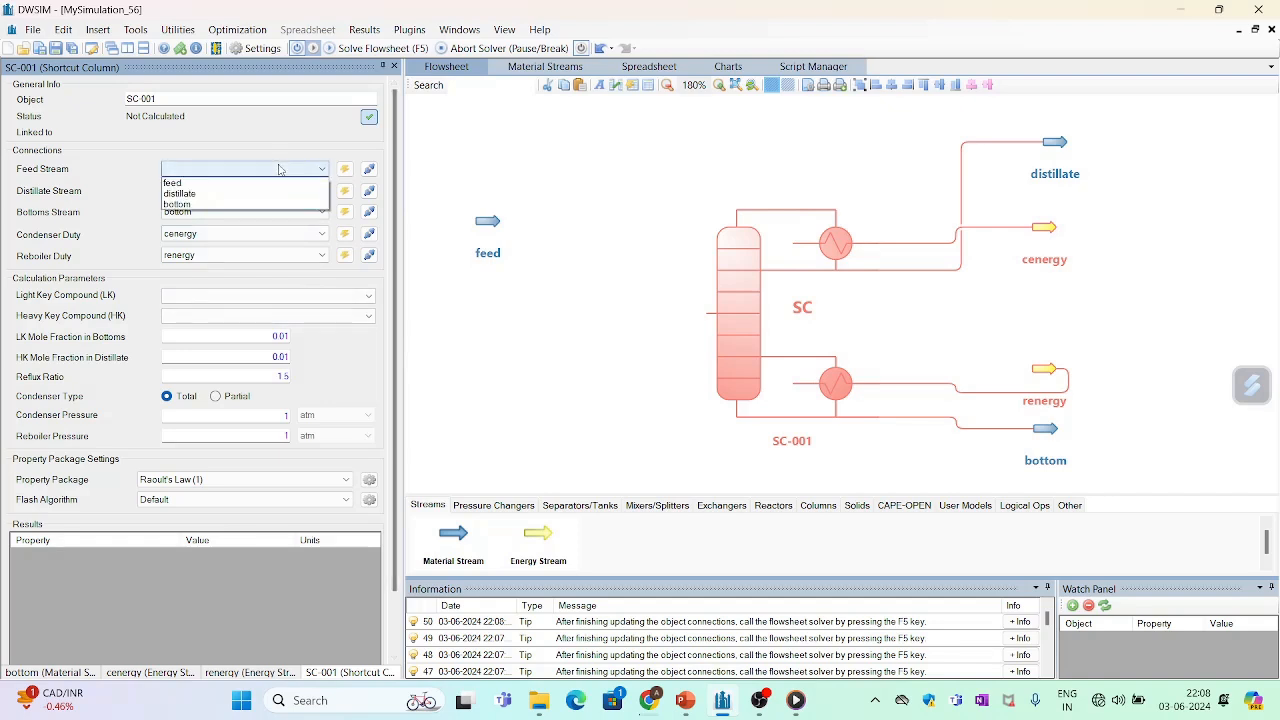
left_click(250, 183)
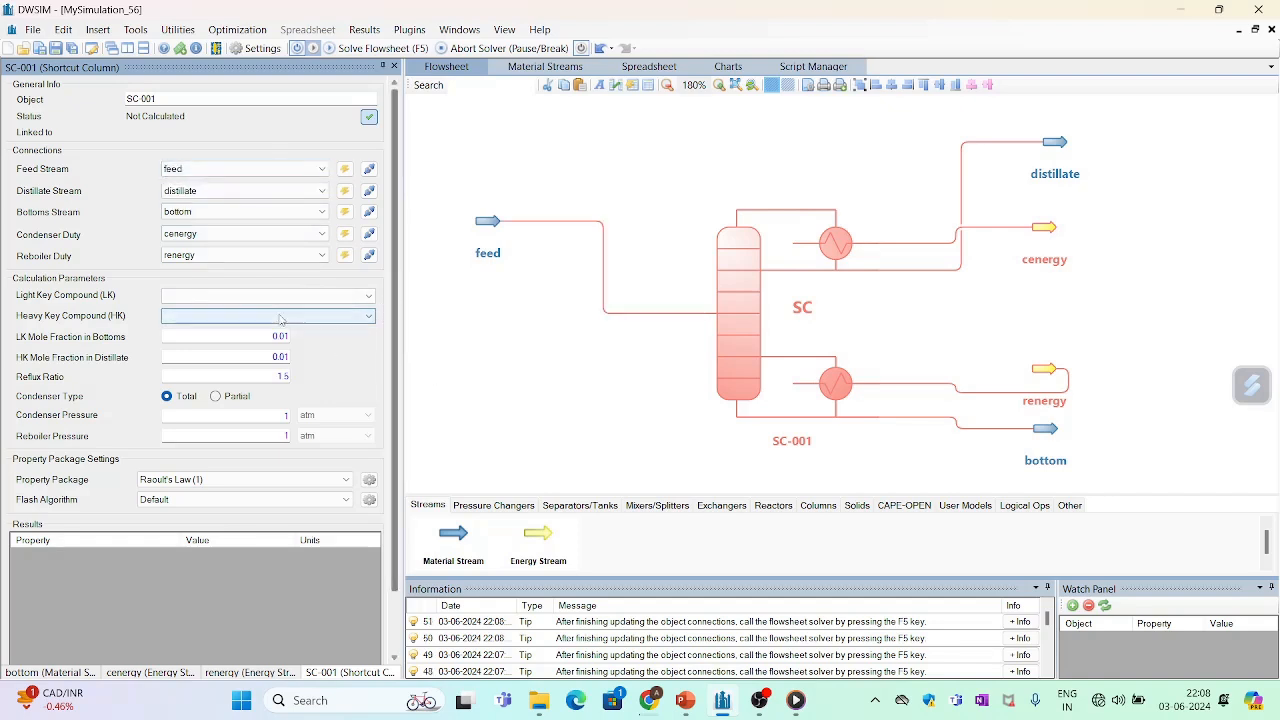
- Set the column's light key compound to Benzene and the heavy key compound to Toluene
left_click(366, 300)
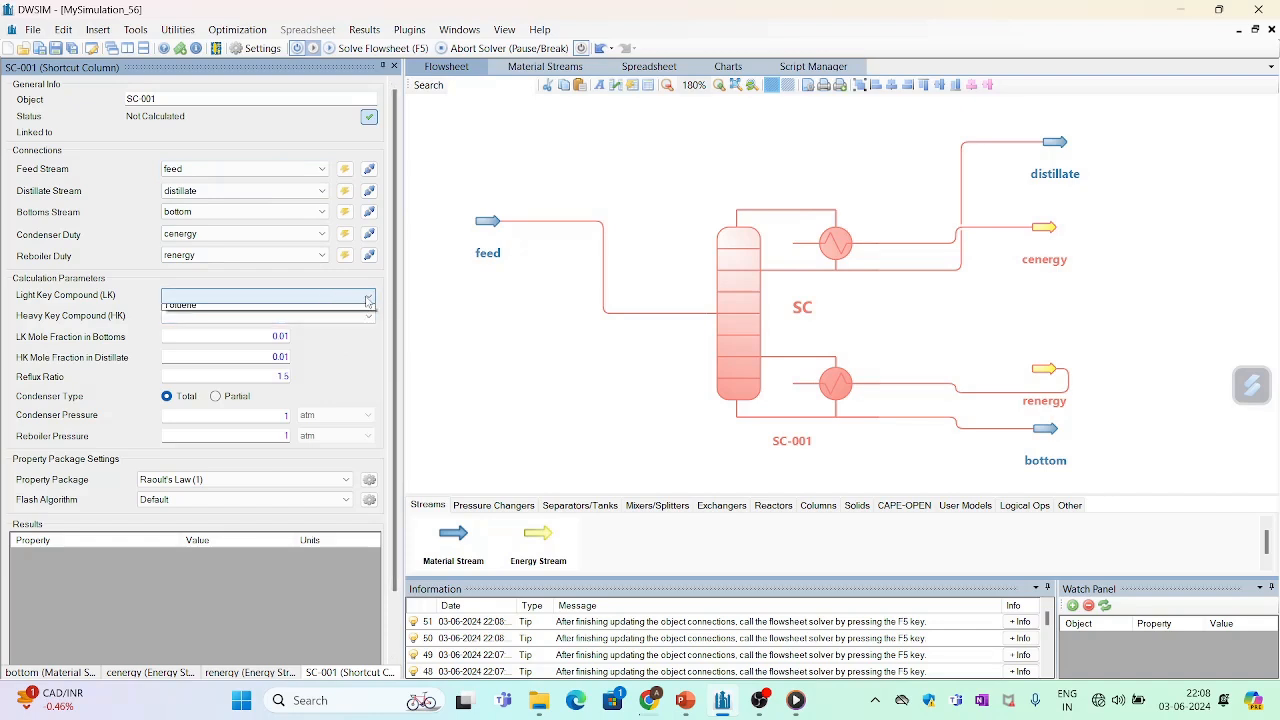
left_click(281, 314)
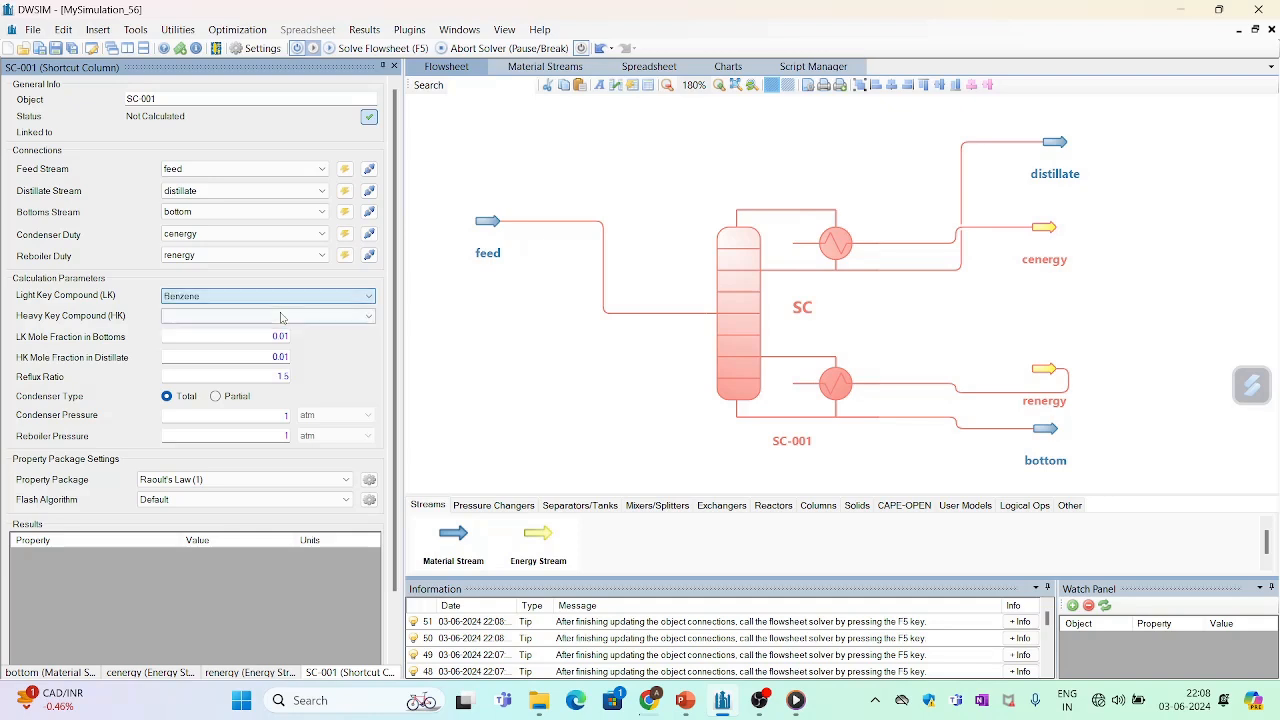
left_click(258, 316)
left_click(248, 342)
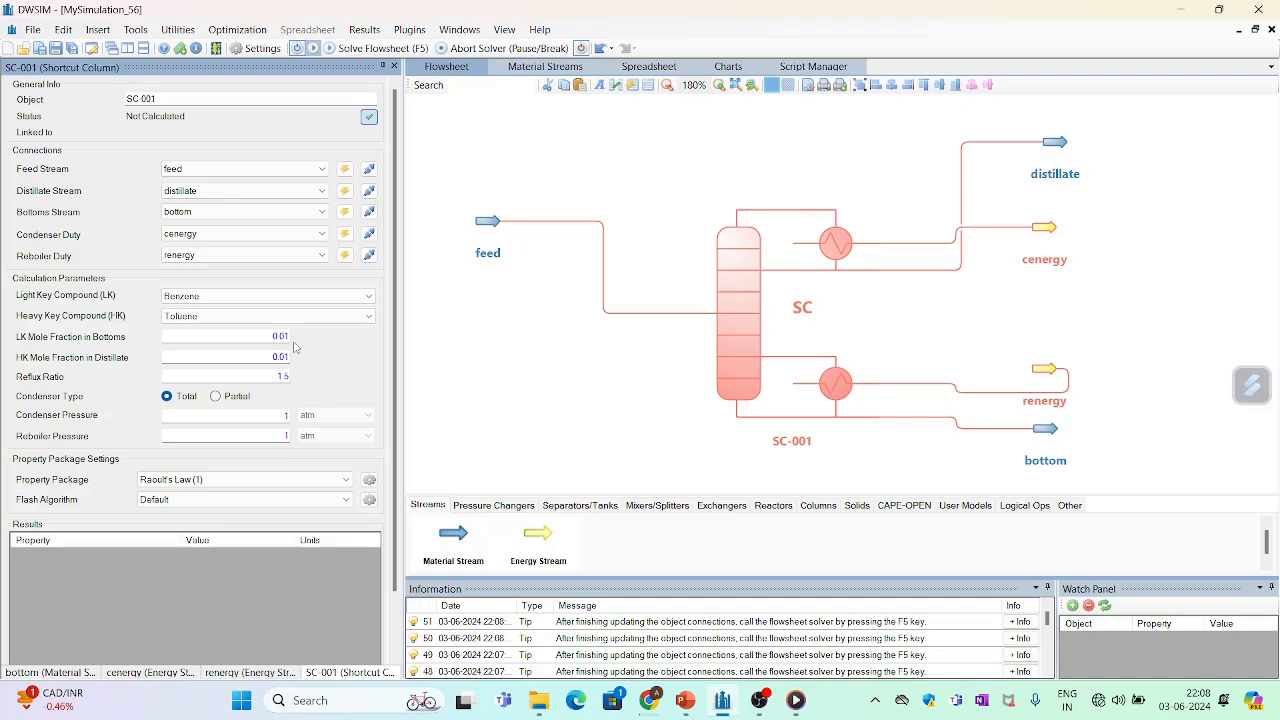
- Commit 0.01 as both the light key mole fraction in the bottoms and the heavy key mole fraction in the distillate
left_click(284, 336)
key("Return")
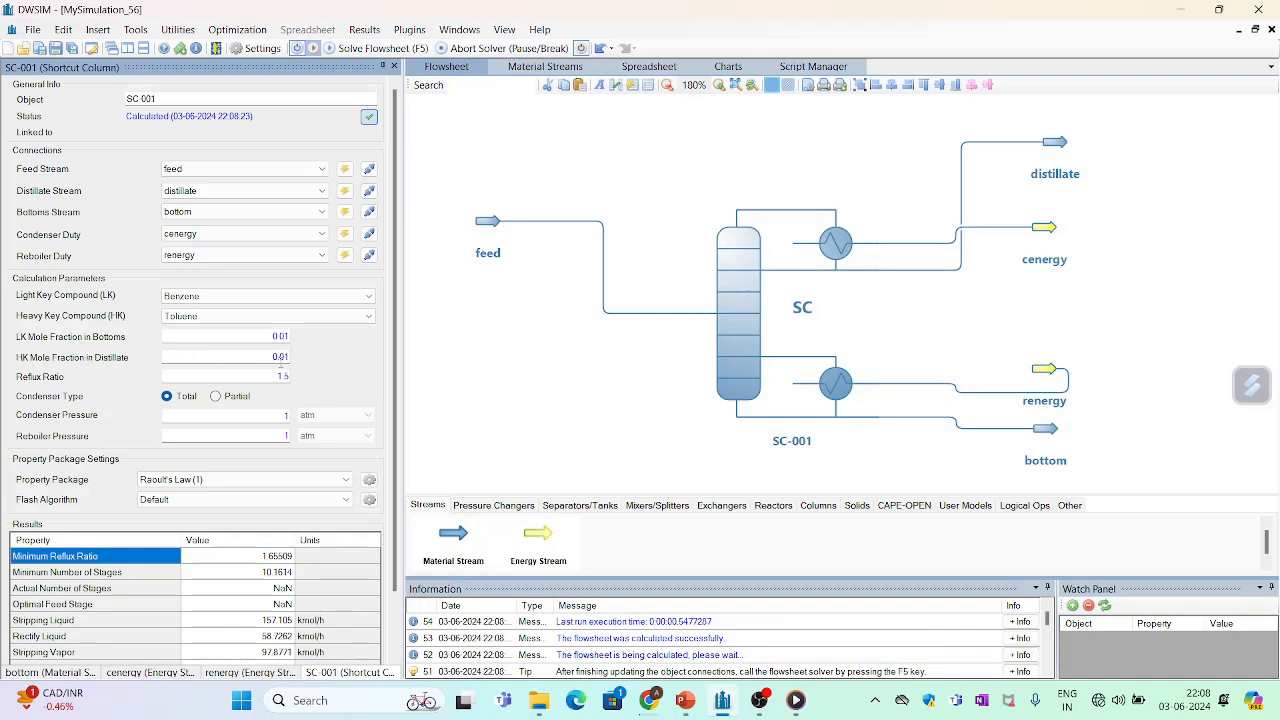
left_click(283, 357)
key("Return")
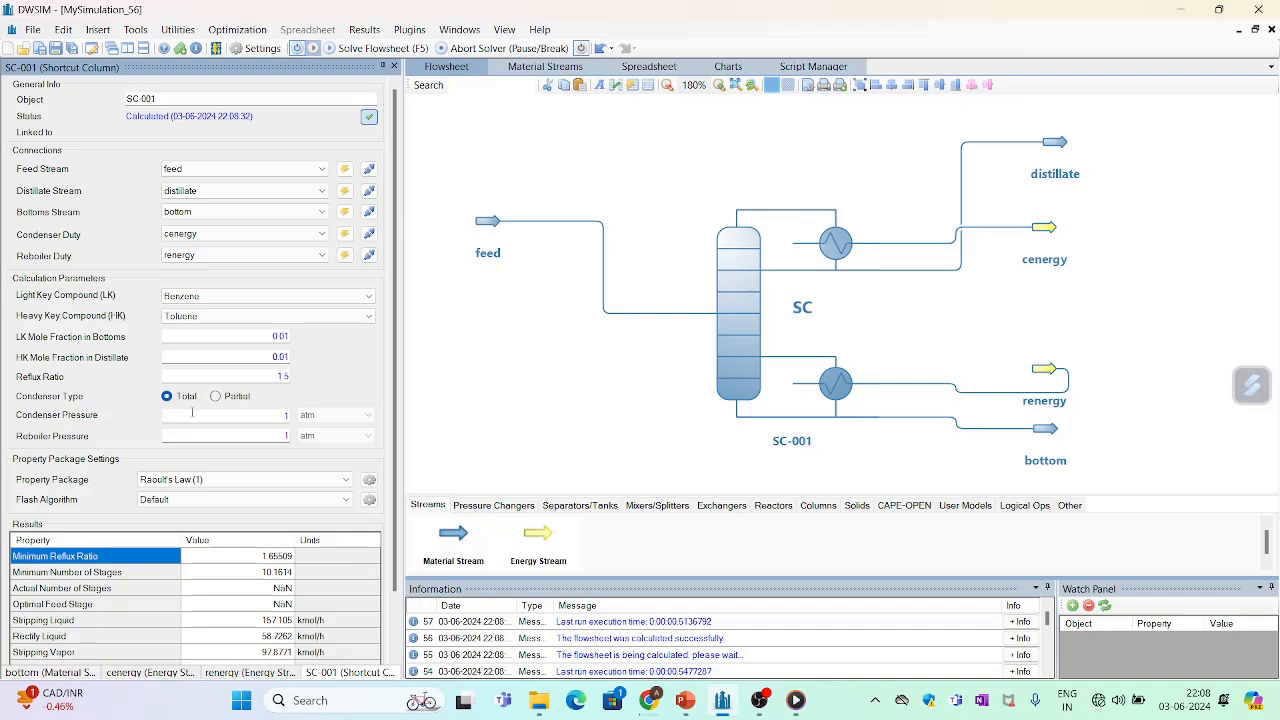
- Commit 1 atm as the column's condenser pressure and reboiler pressure
left_click(287, 415)
left_click(289, 436)
type("1")
key("Return")
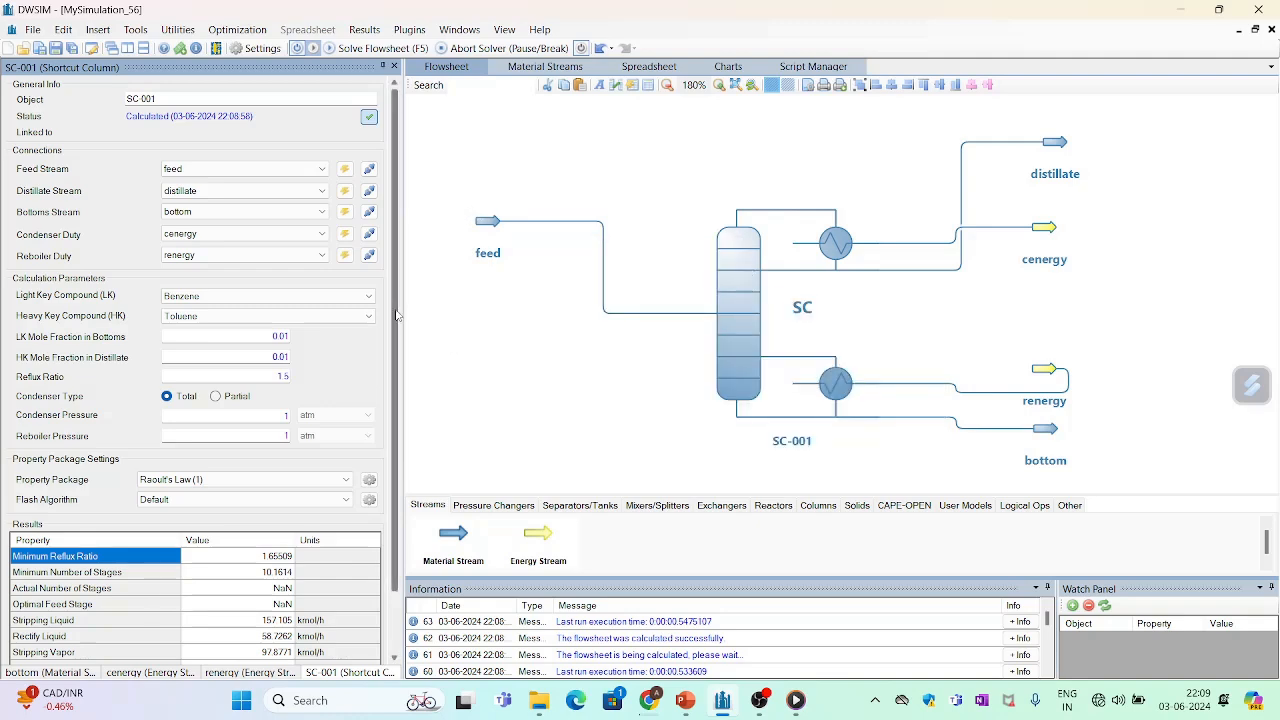
- Solve the flowsheet and bring the shortcut column's full results table into view
scroll(396, 315, "down", 1)
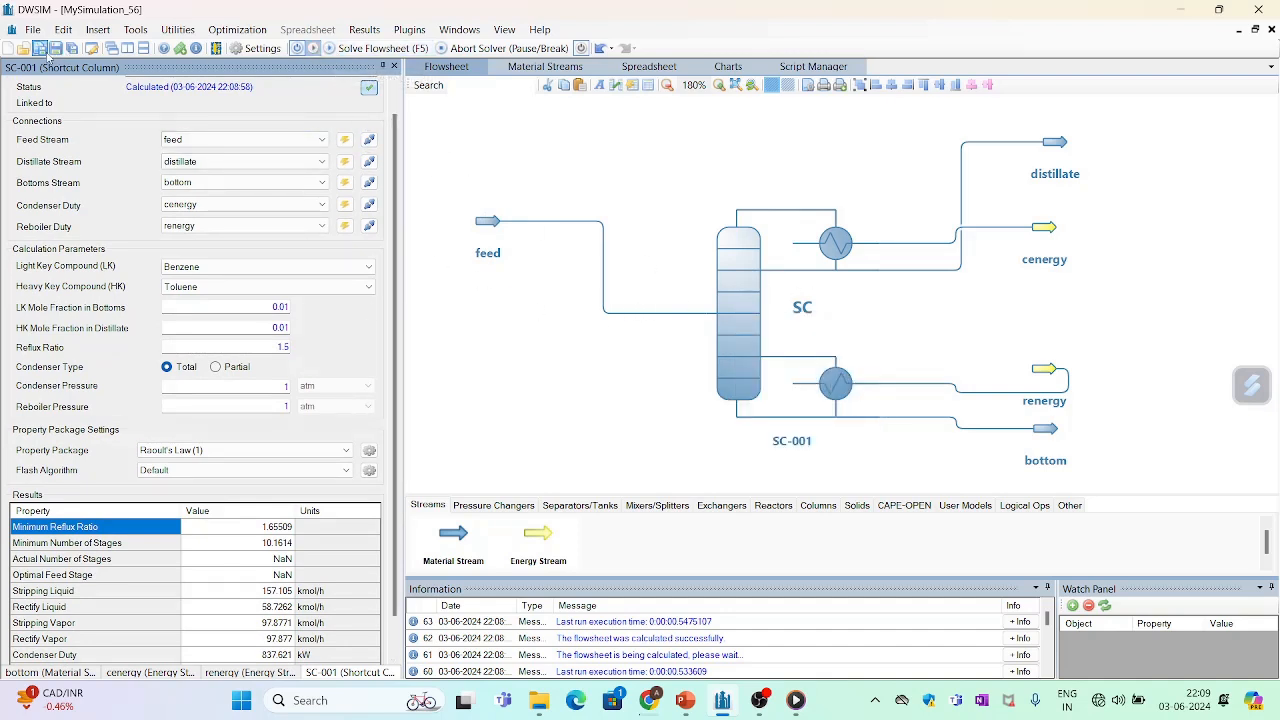
left_click(337, 51)
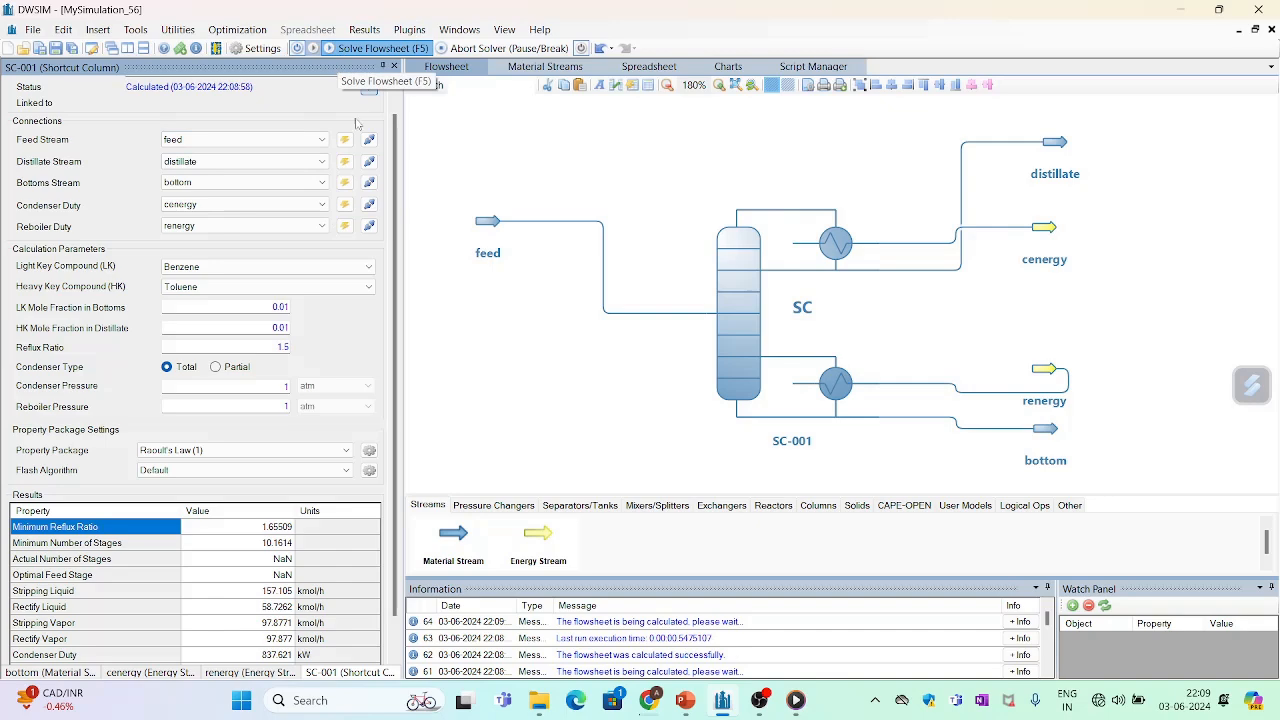
scroll(397, 341, "down", 2)
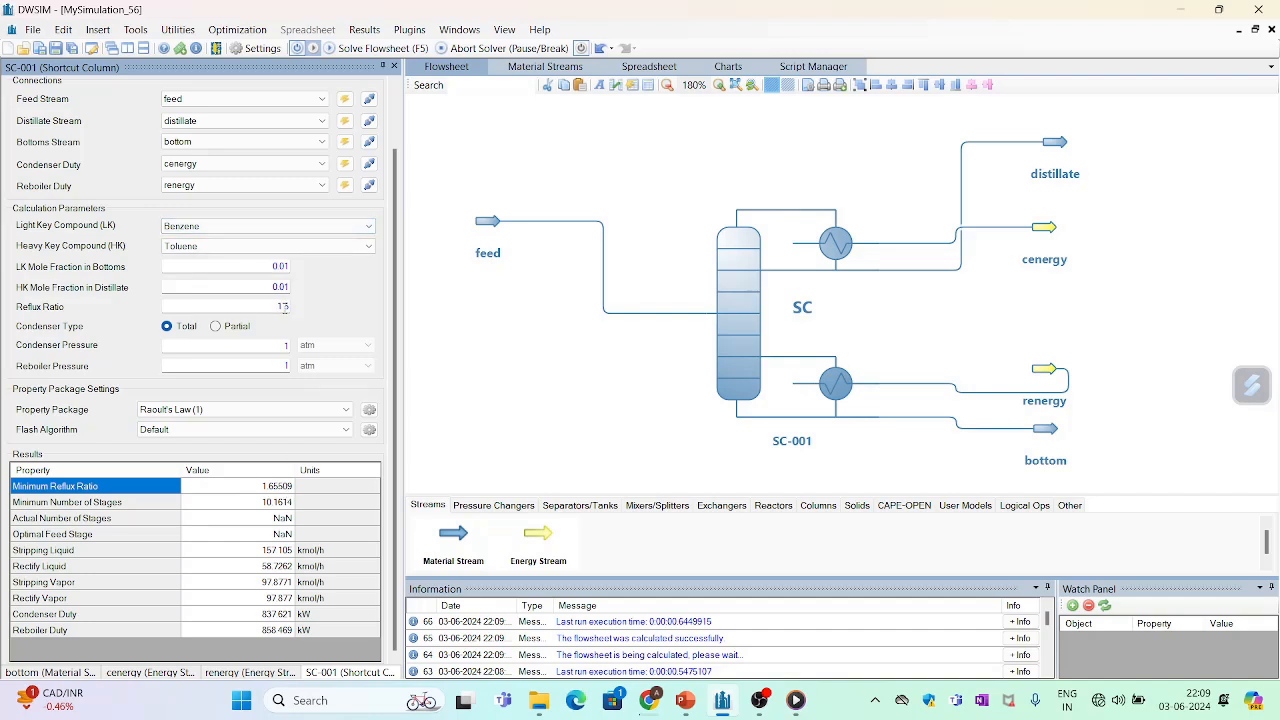
- Set the column's reflux ratio to 2.317, calculated as 1.4 times the minimum reflux ratio of 1.655
left_click(283, 307)
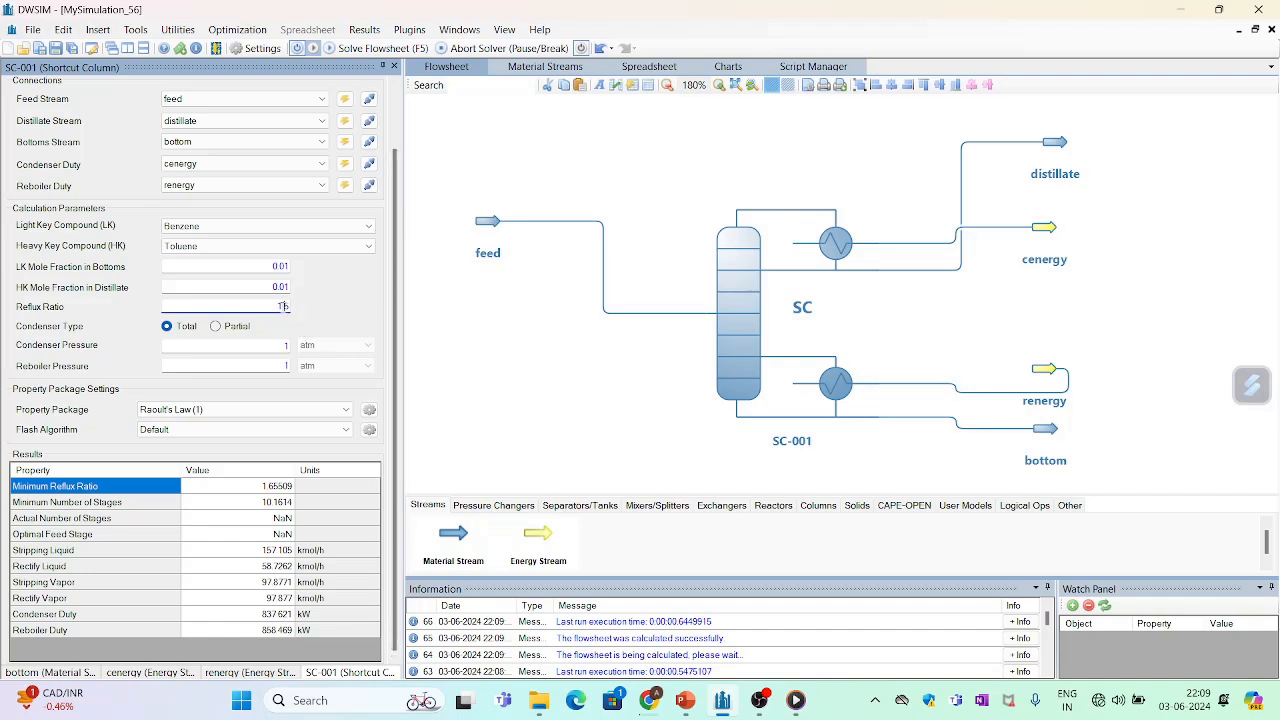
double_click(283, 307)
type("1")
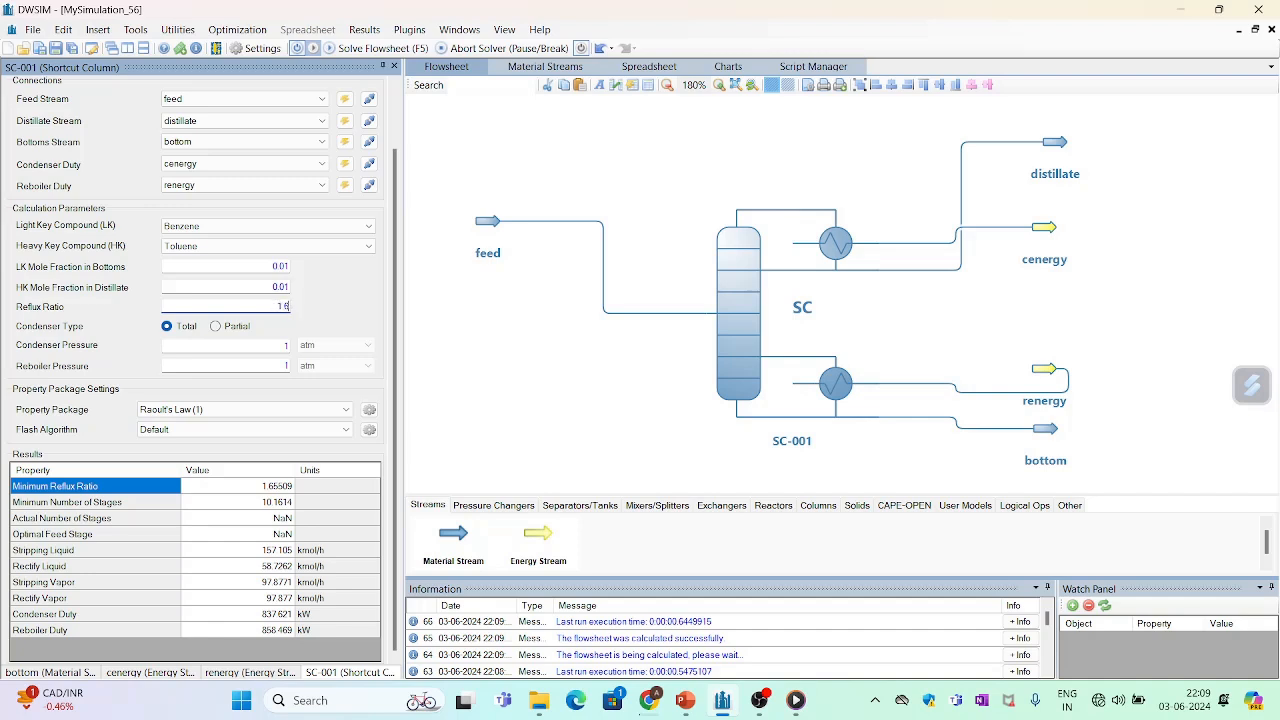
type(".6551")
type("1.4")
key("Return")
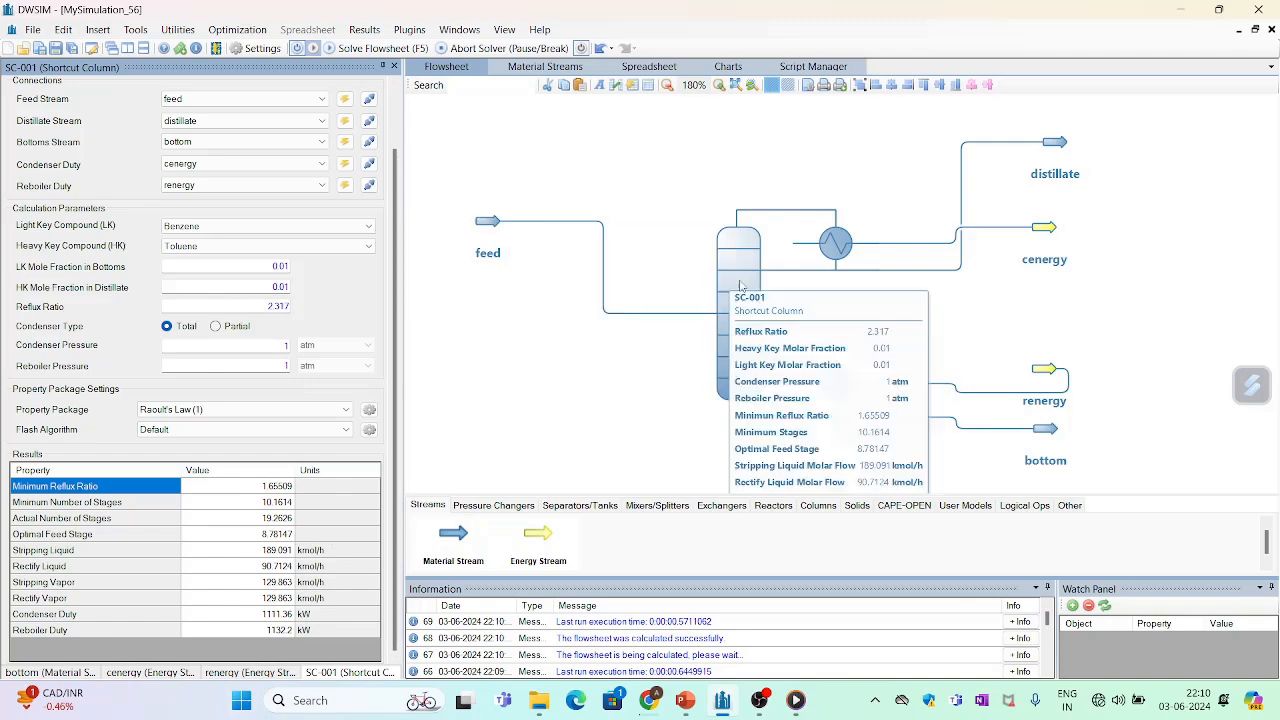
- Accept the feed stream's compound amounts again on a mole fraction basis and return to the shortcut column's properties
left_click(487, 222)
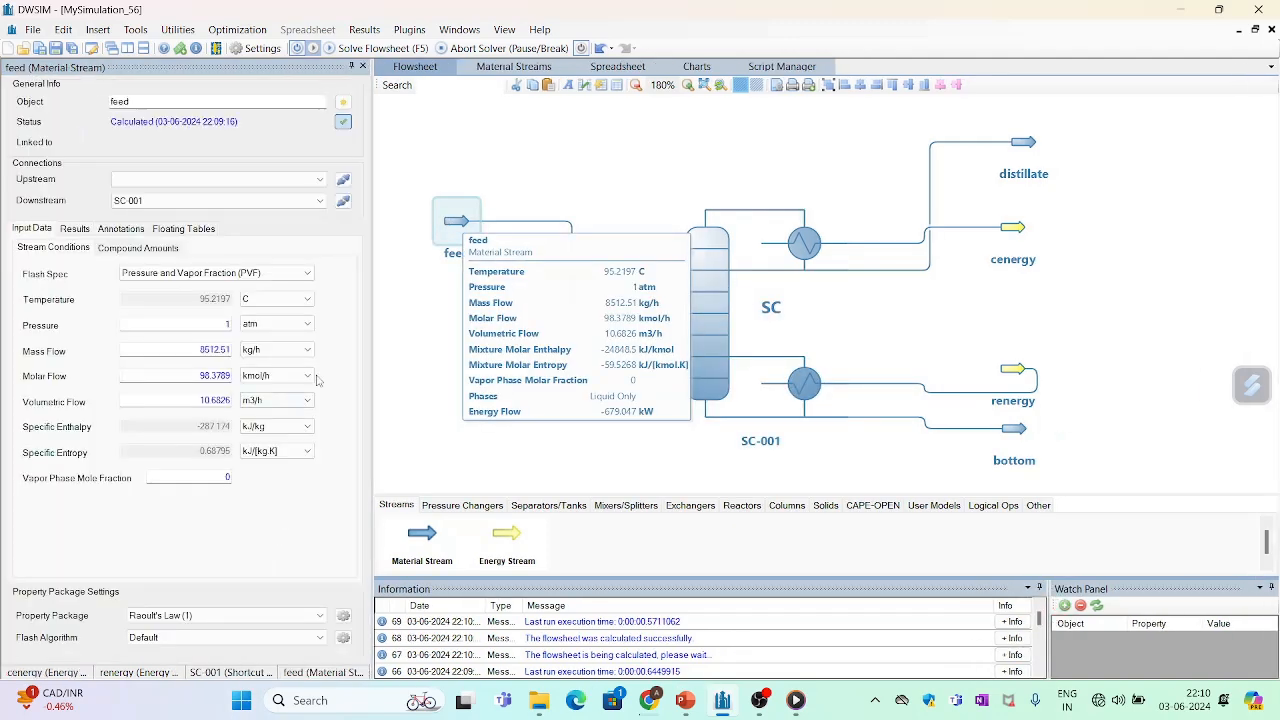
left_click(152, 250)
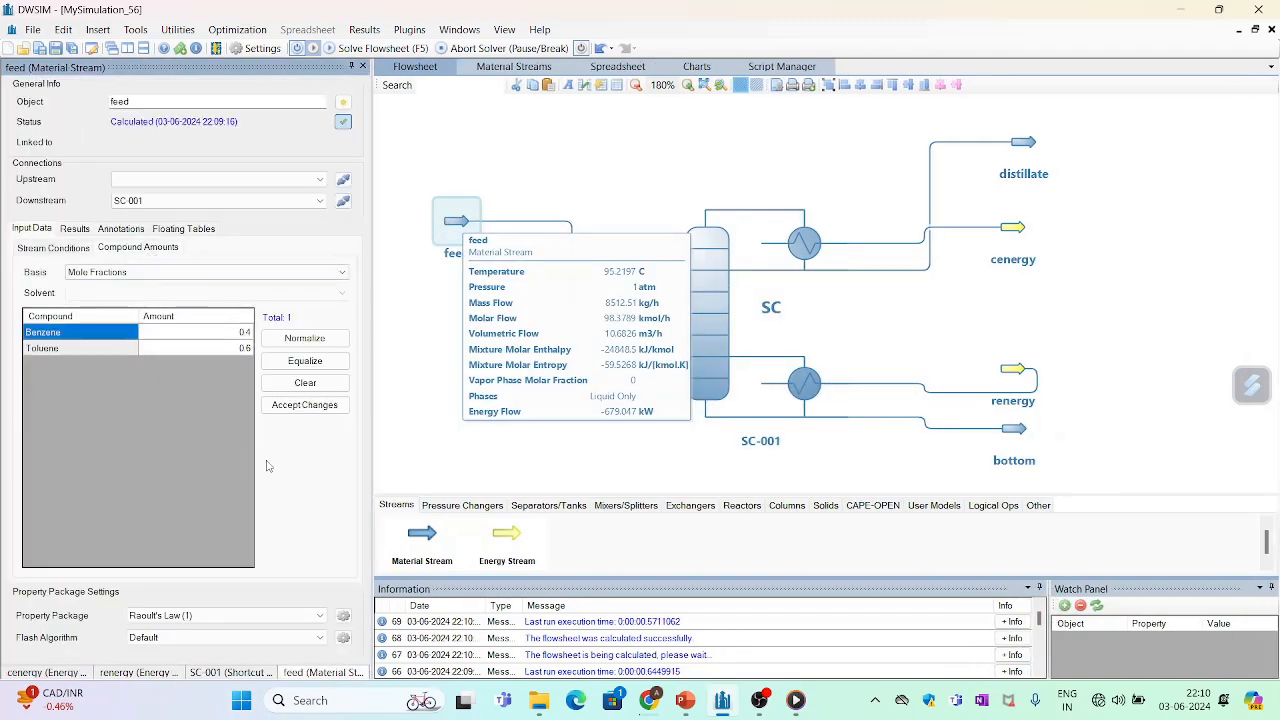
left_click(328, 402)
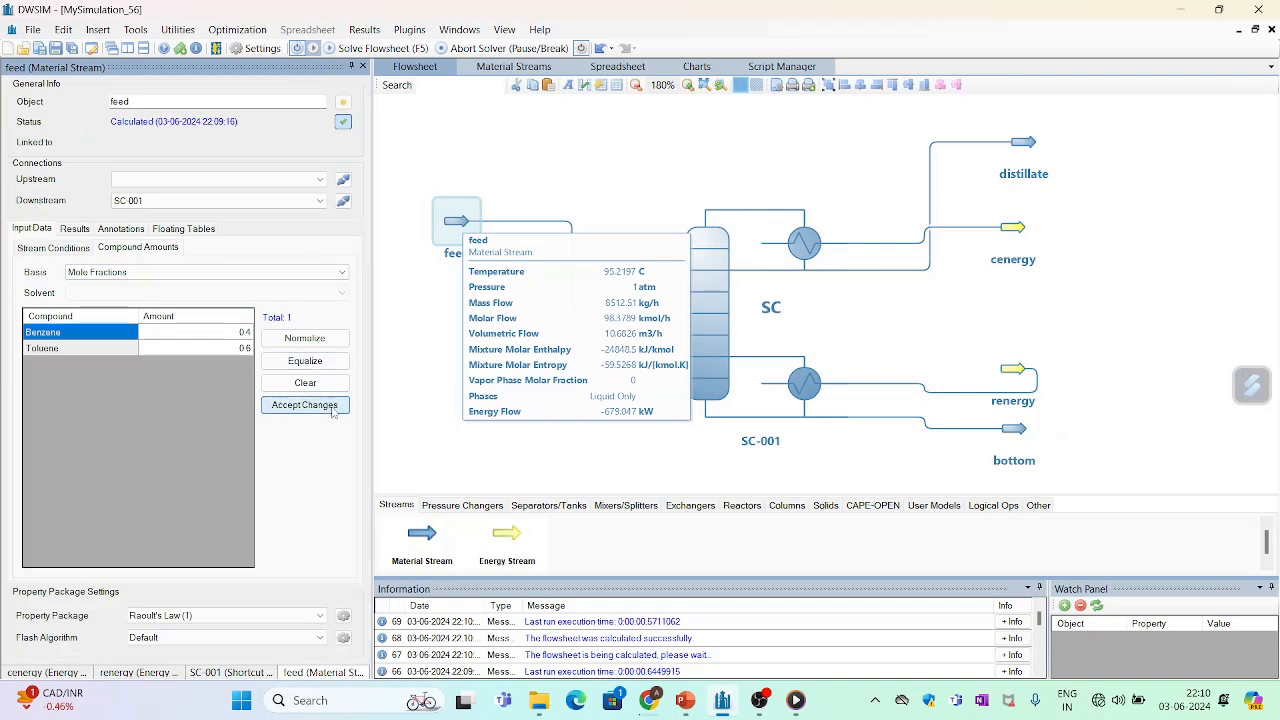
left_click(694, 279)
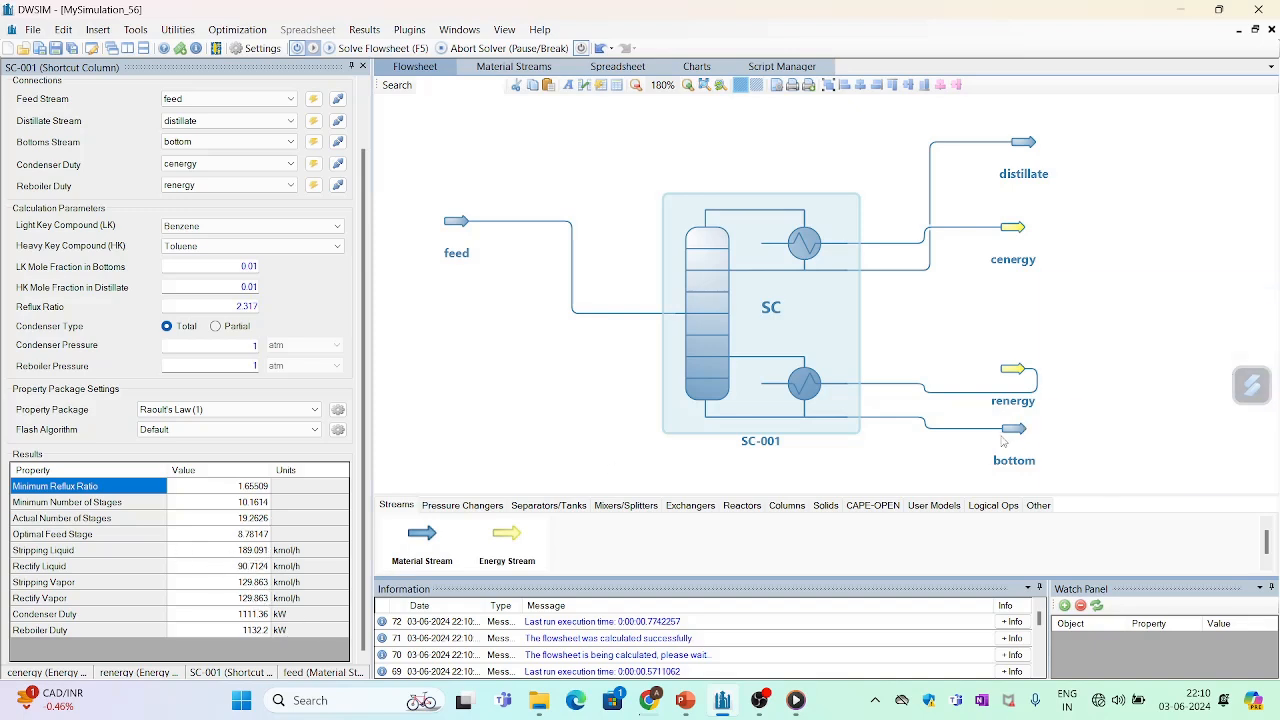
- Review the feed's stream conditions, including its molar flow, and the shortcut column's stage and duty results
mouse_move(701, 258)
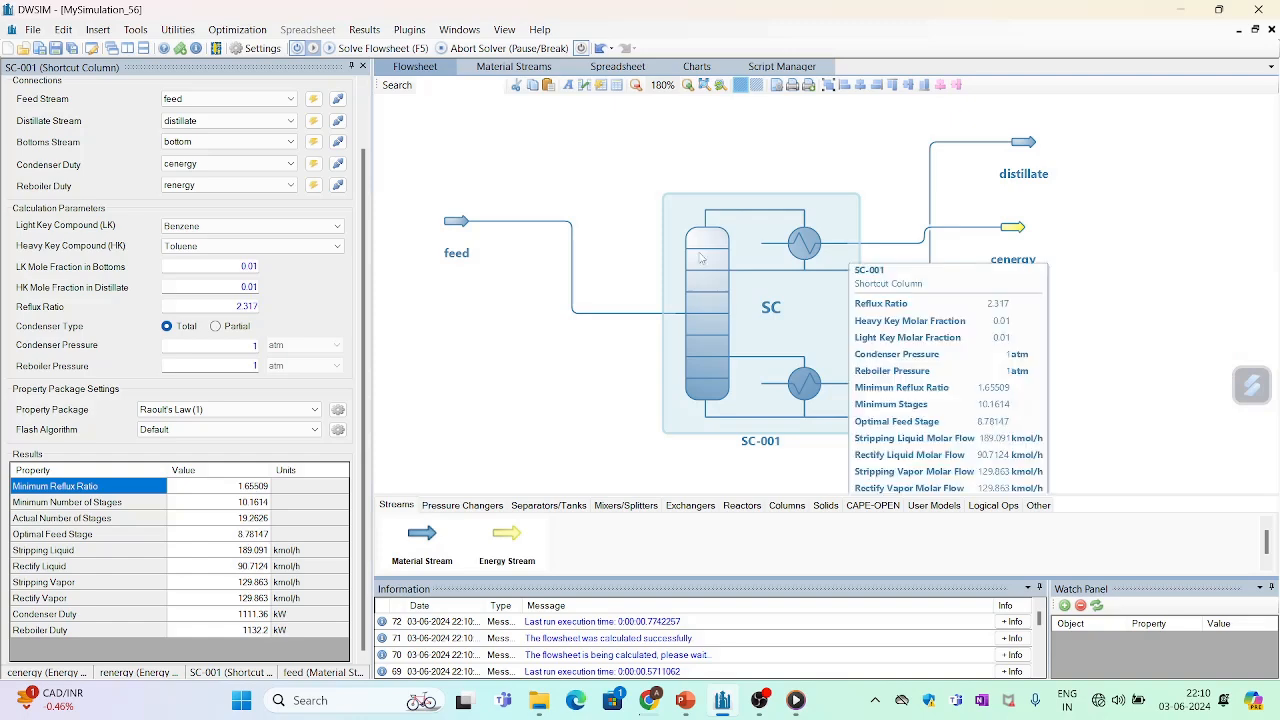
left_click(455, 226)
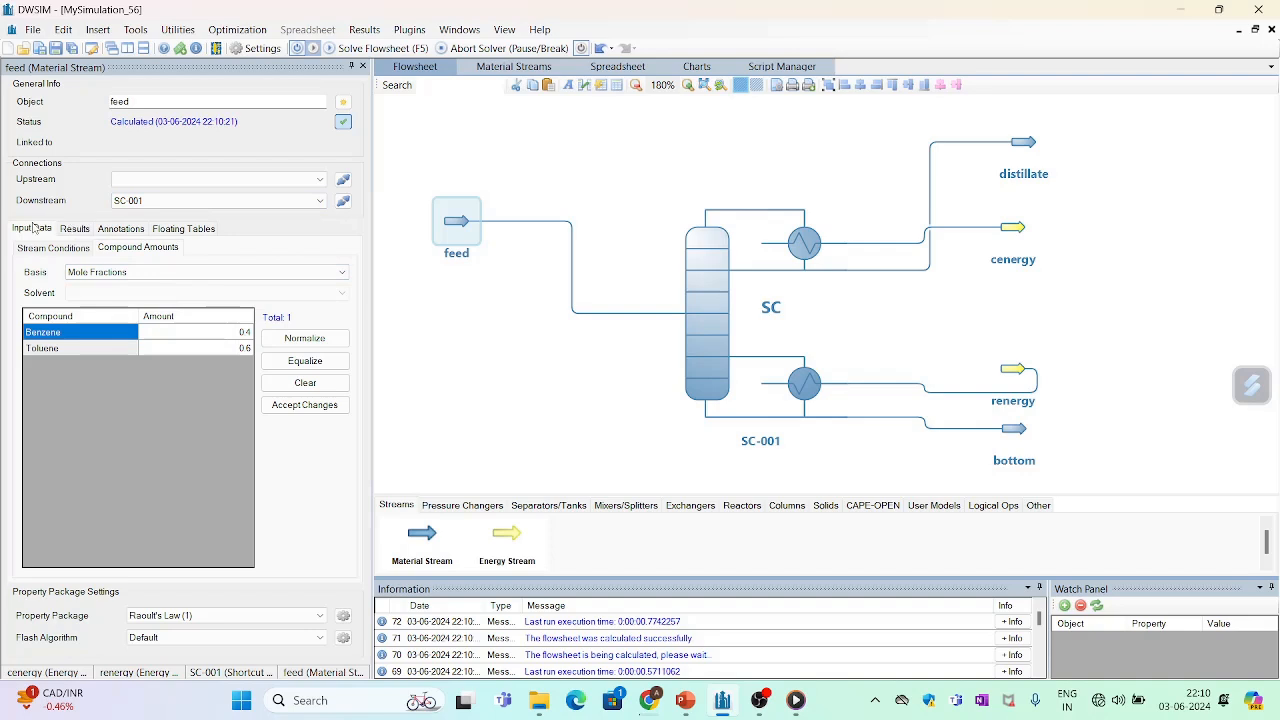
left_click(66, 248)
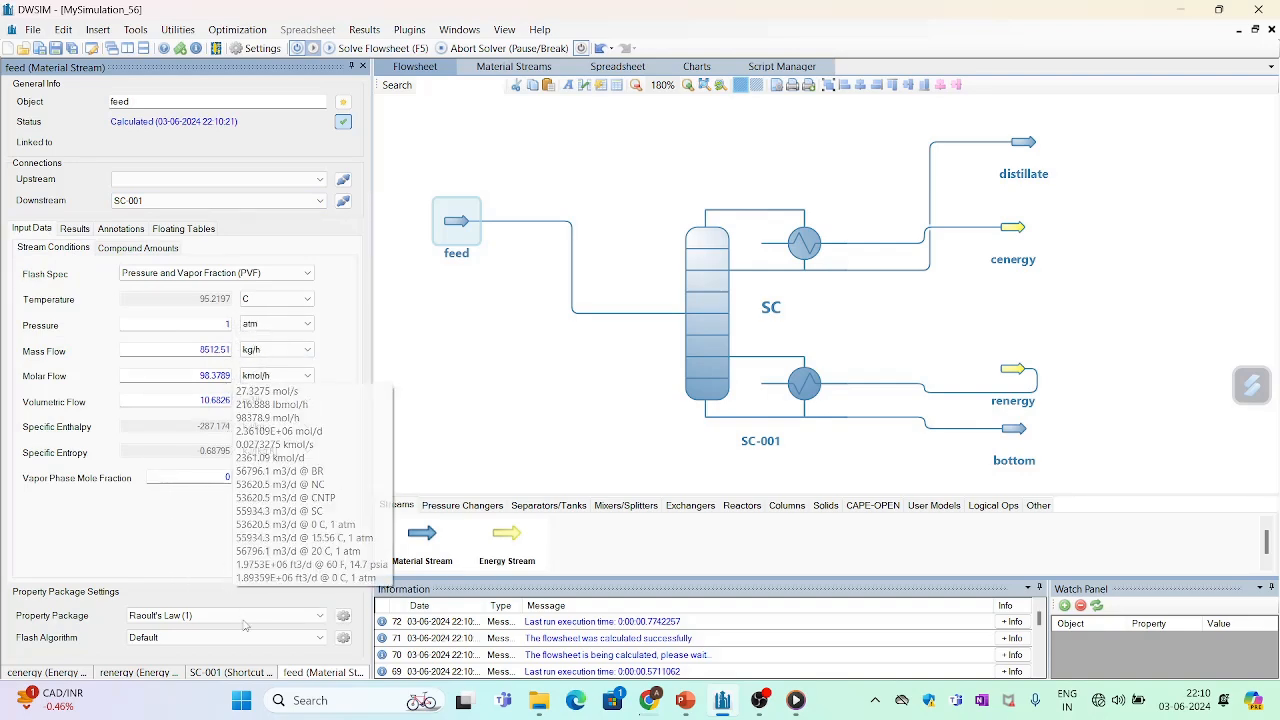
mouse_move(741, 229)
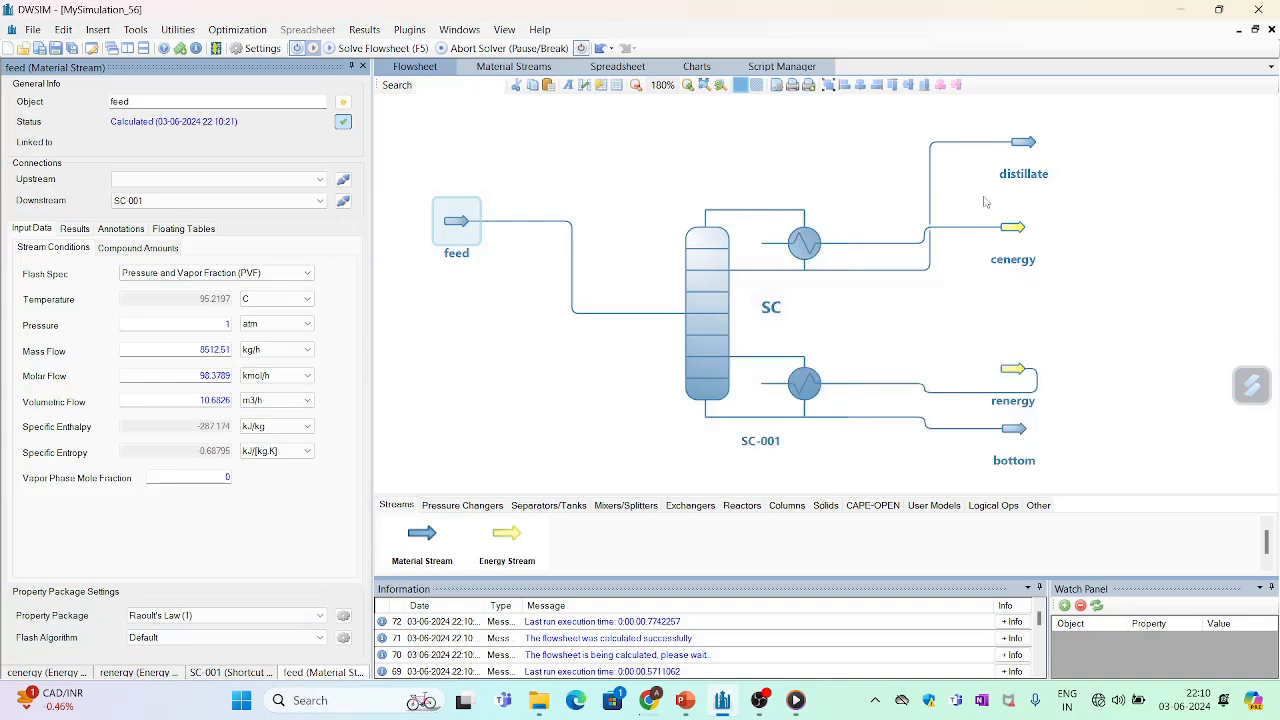
left_click(707, 264)
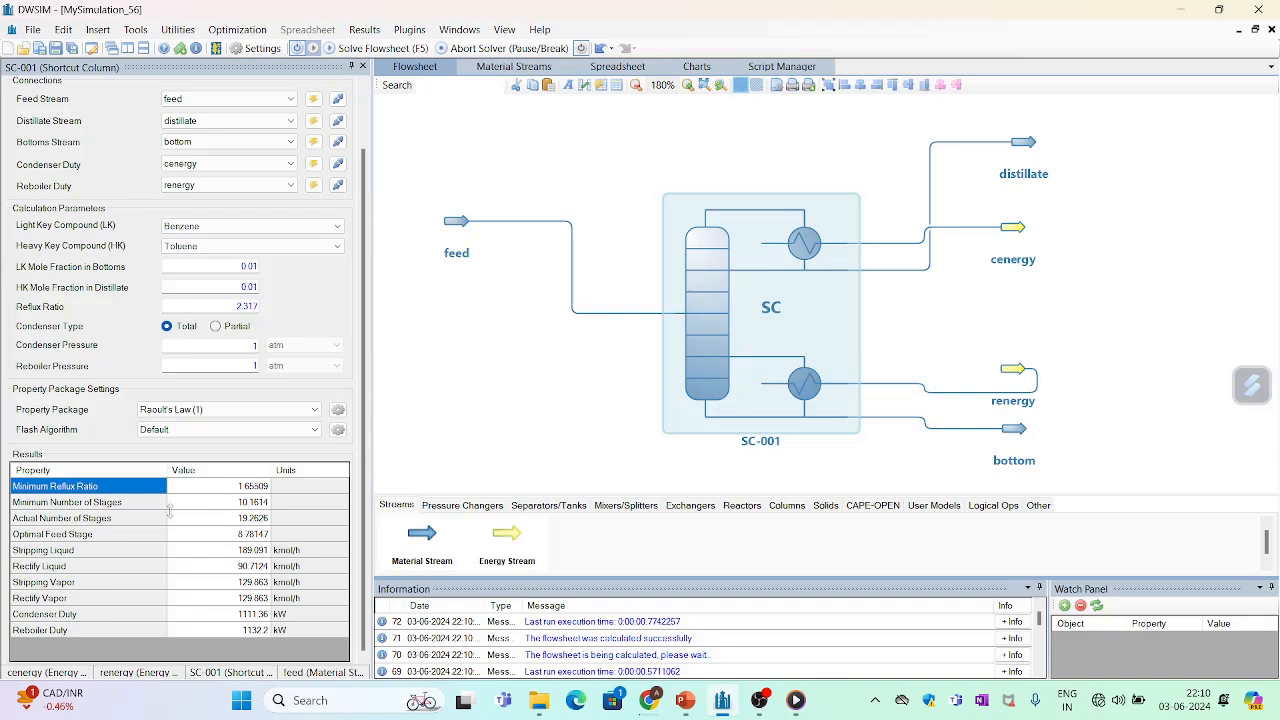